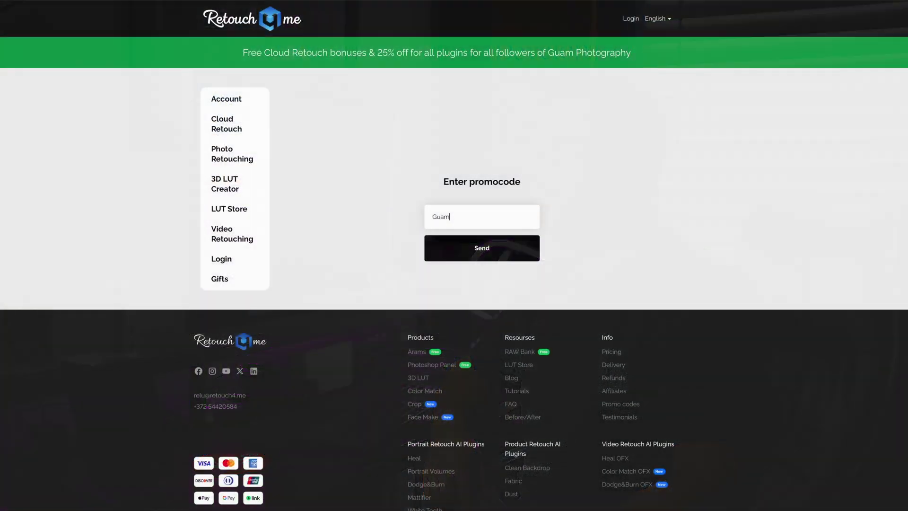
# Enter the promo code Guam20 in the Retouch4me promocode field.
pyautogui.write('20')
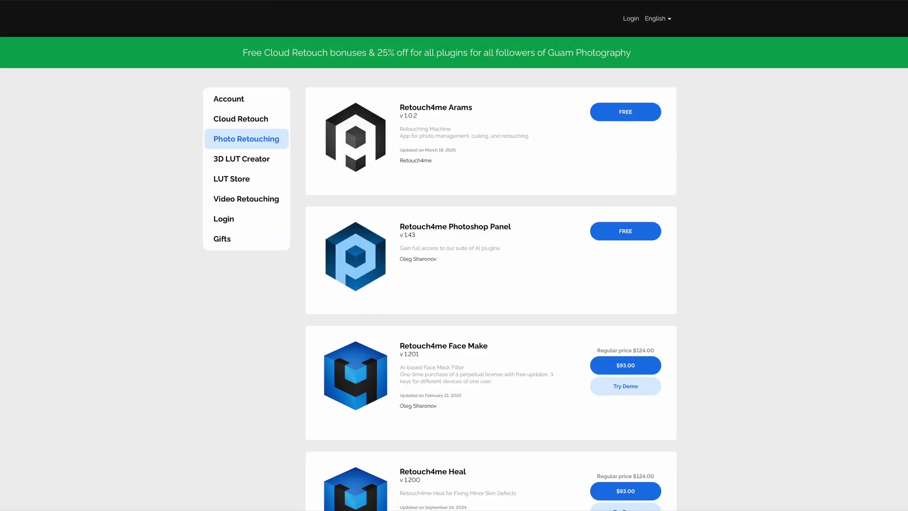
# Scroll down the Photo Retouching plugin list to see the discounted prices.
pyautogui.scroll(-3, 514, 428)
pyautogui.scroll(-1, 521, 387)
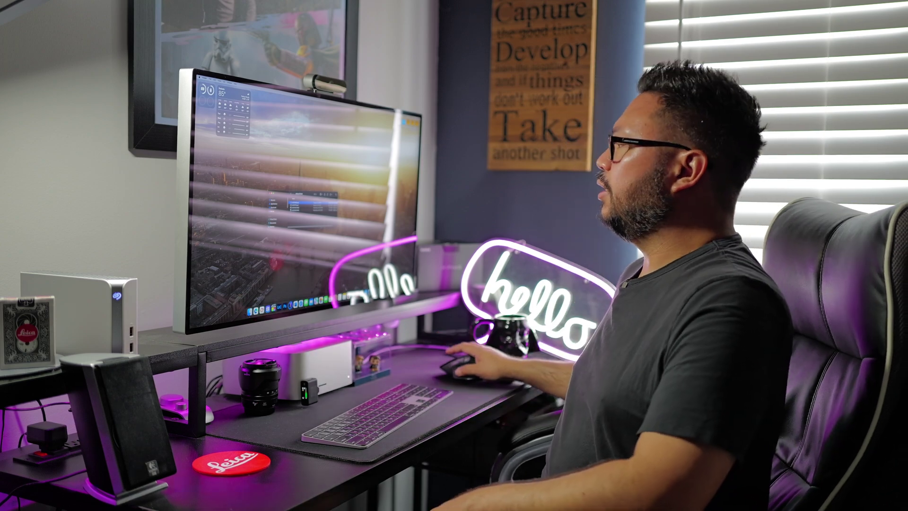
# Open L1021009.psd from Finder and launch the Camera Raw filter on it.
pyautogui.rightClick(363, 253)
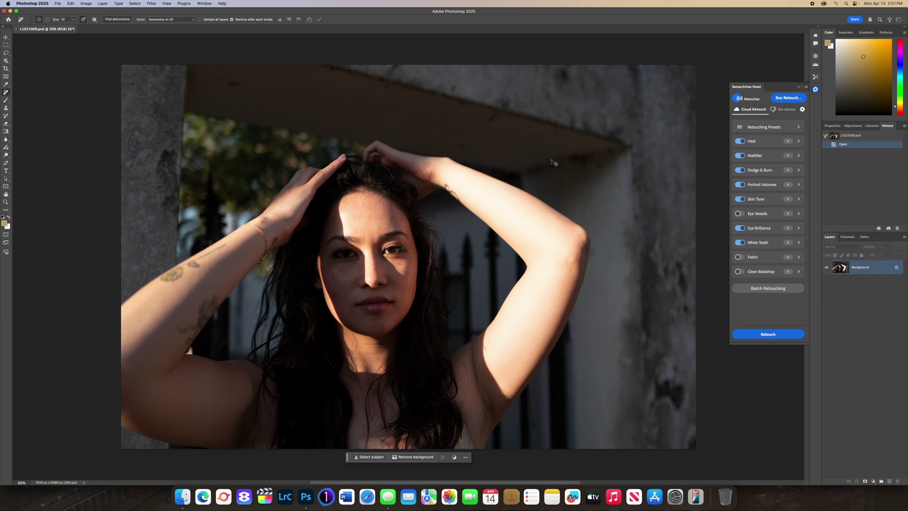
pyautogui.press('super+shift+x')
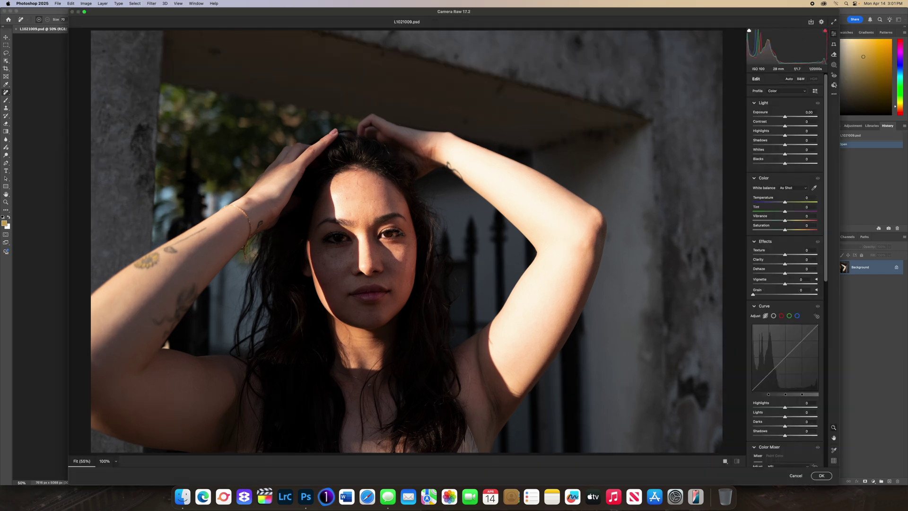
# Apply the 123PRESETS Old Money V1 preset, set Highlights to -27, and confirm.
pyautogui.click(834, 86)
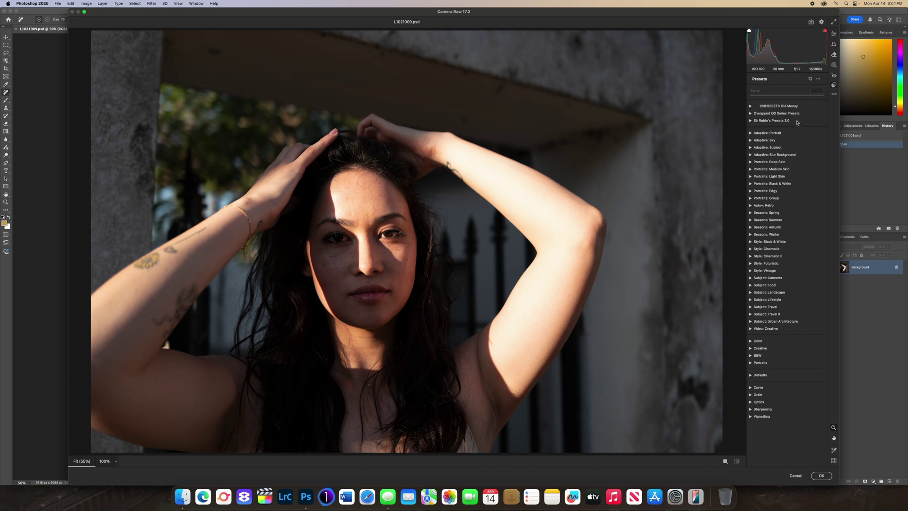
pyautogui.click(778, 106)
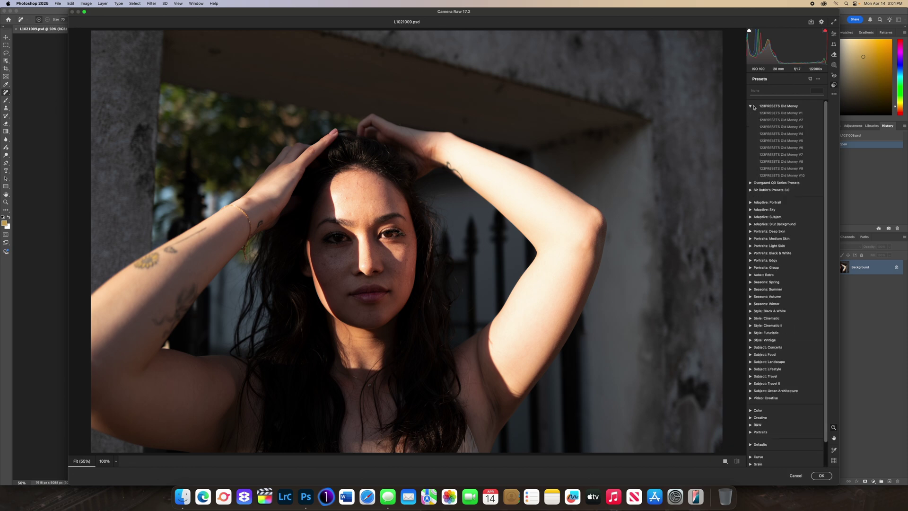
pyautogui.click(779, 113)
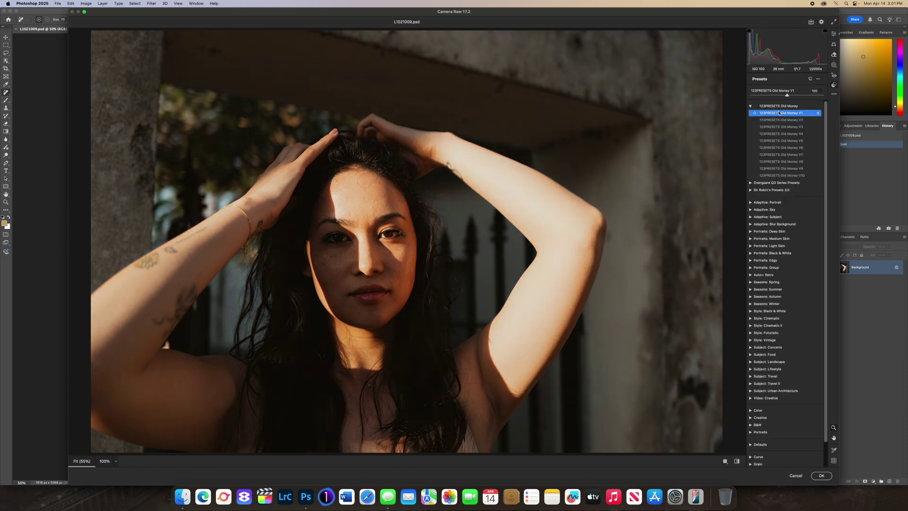
pyautogui.click(834, 35)
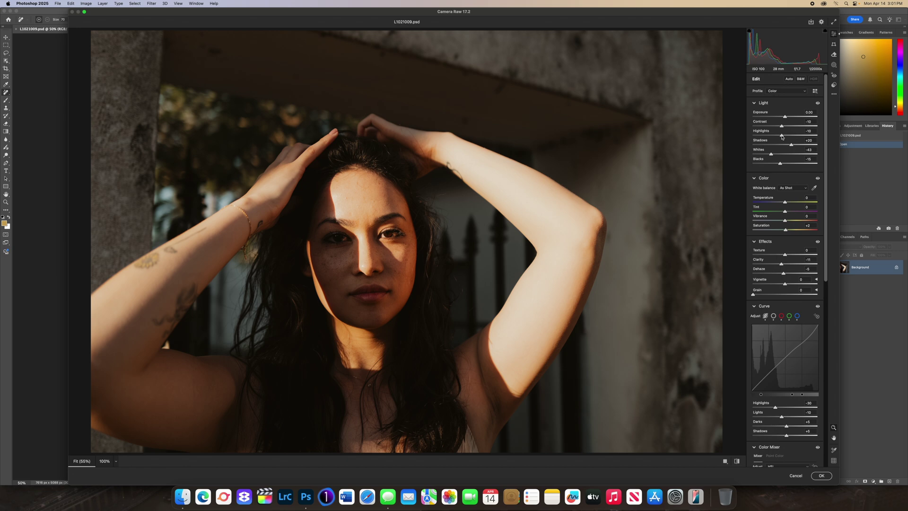
pyautogui.moveTo(781, 136); pyautogui.dragTo(788, 117)
pyautogui.click(829, 475)
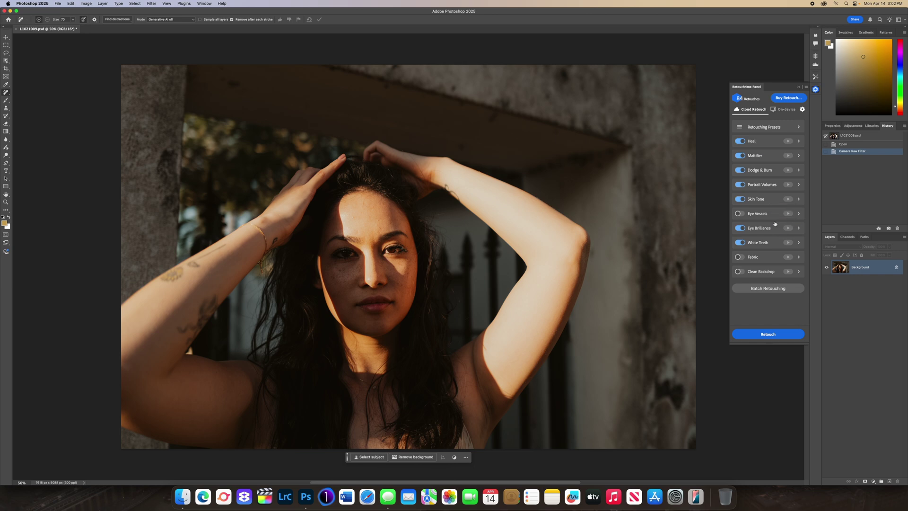
# Enable Eye Vessels and lower Heal sensitivity from 91 to 90.
pyautogui.click(740, 214)
pyautogui.click(799, 141)
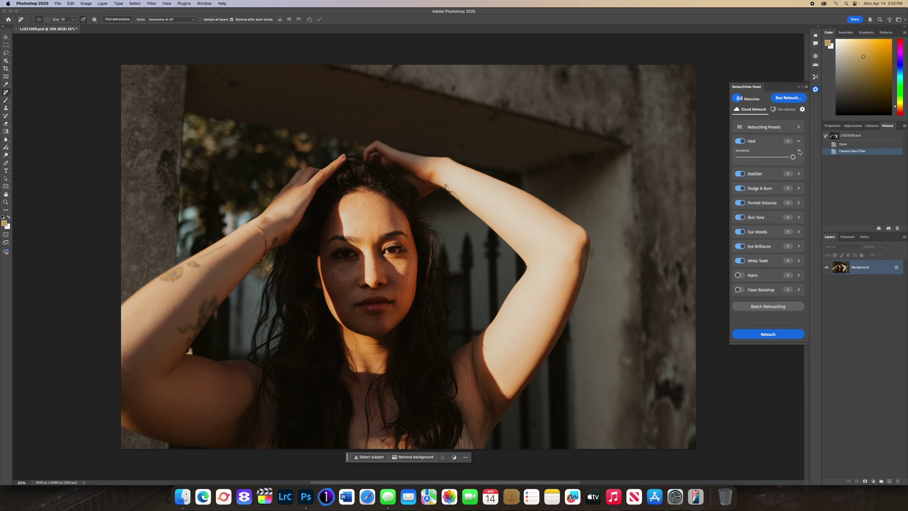
pyautogui.moveTo(794, 158); pyautogui.dragTo(793, 158)
pyautogui.click(798, 142)
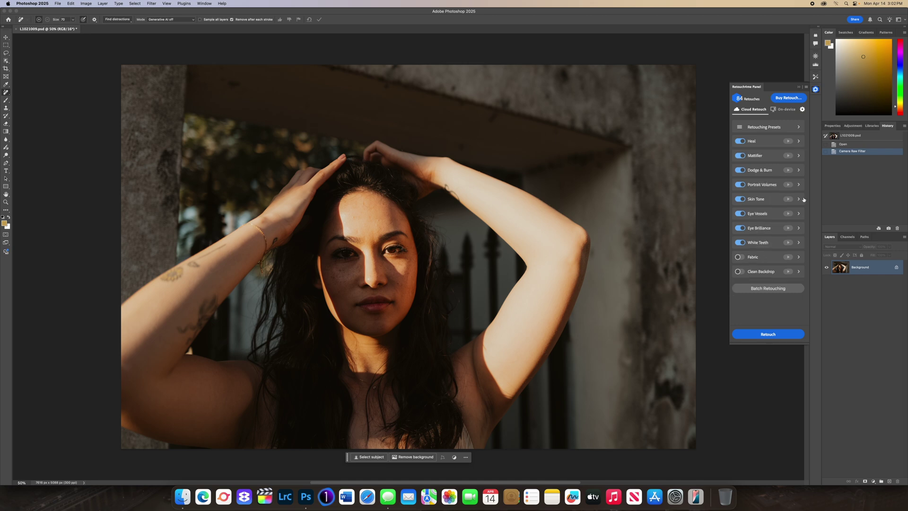
# Review the White Teeth and Skin Tone settings, then send the portrait for AI retouching.
pyautogui.click(798, 243)
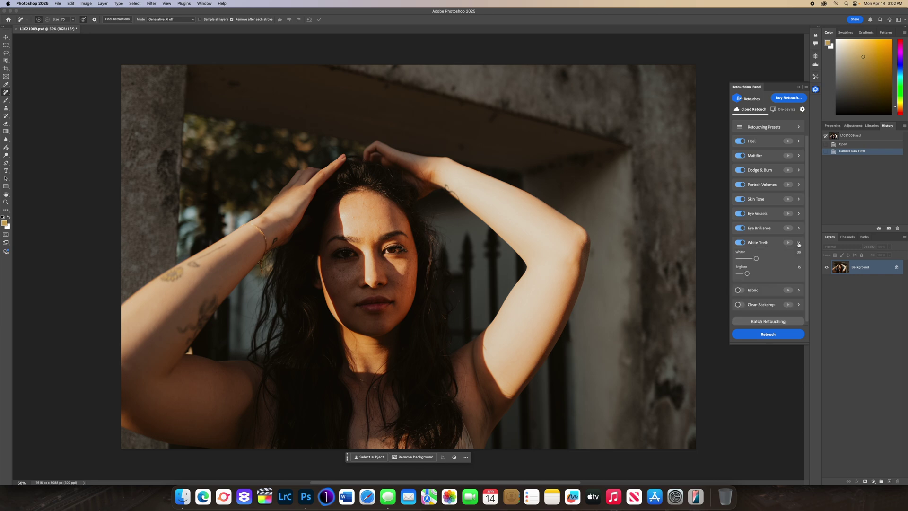
pyautogui.click(798, 243)
pyautogui.click(799, 199)
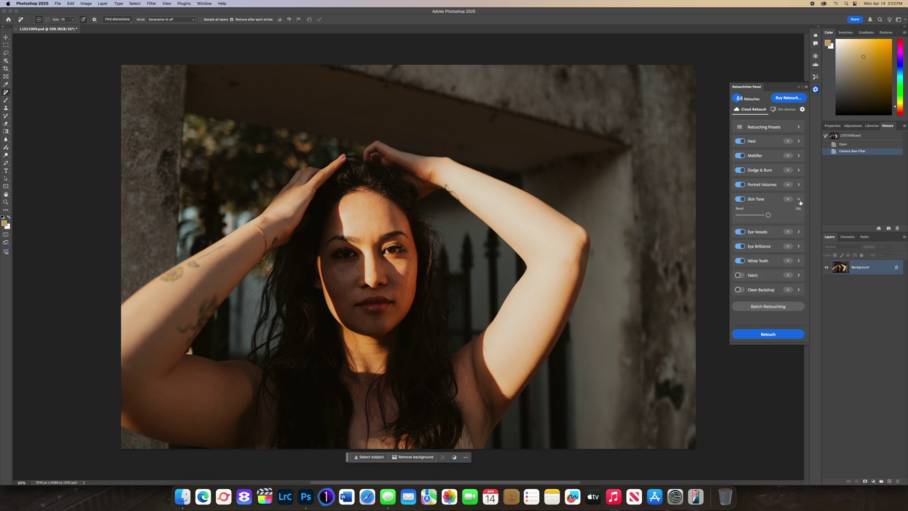
pyautogui.click(799, 199)
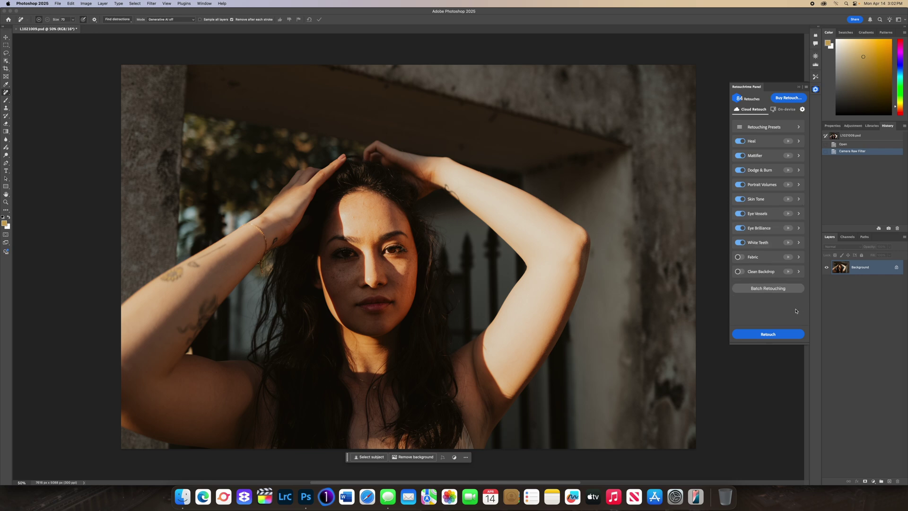
pyautogui.click(777, 337)
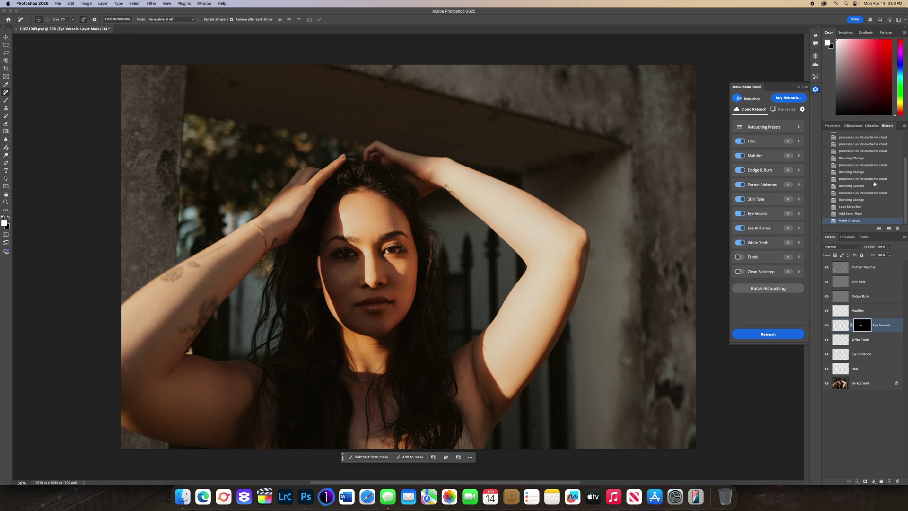
# Scroll up the History panel toward the original snapshot.
pyautogui.scroll(5, 872, 182)
# Compare the original History snapshot with the fully retouched state.
pyautogui.click(865, 137)
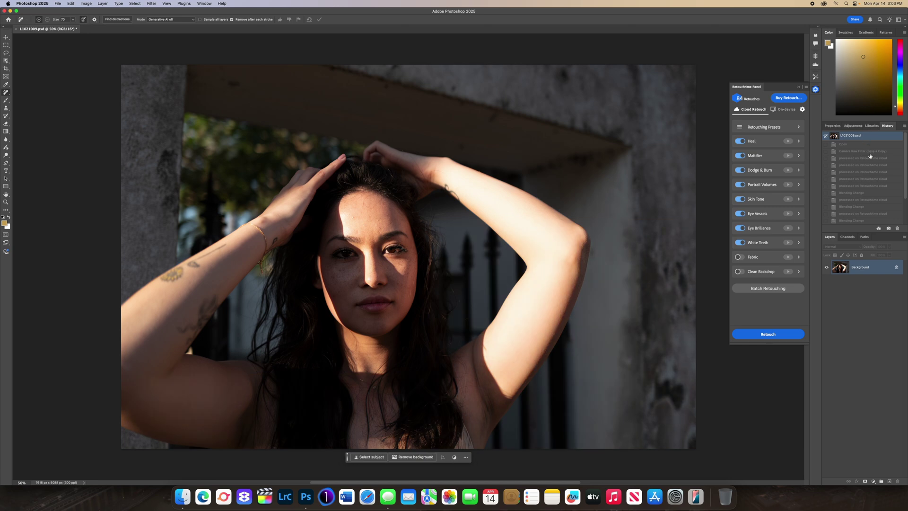
pyautogui.scroll(-3, 866, 209)
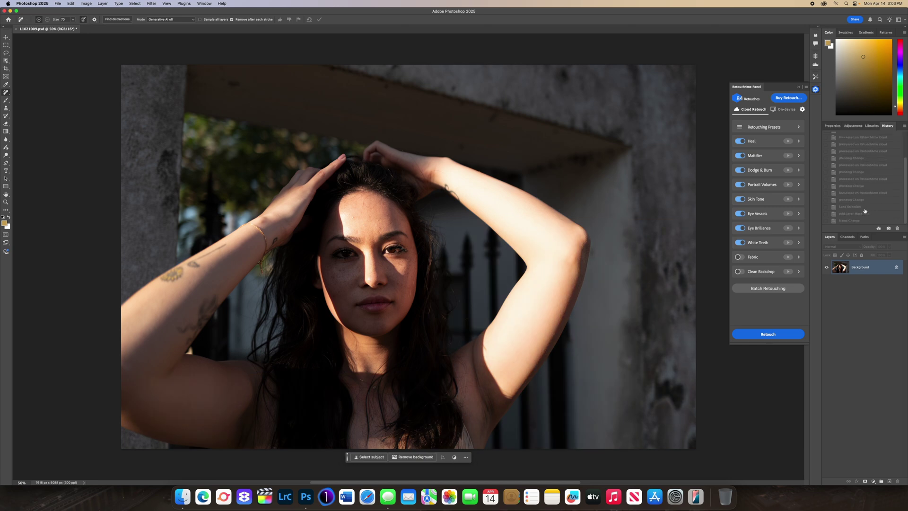
pyautogui.click(859, 221)
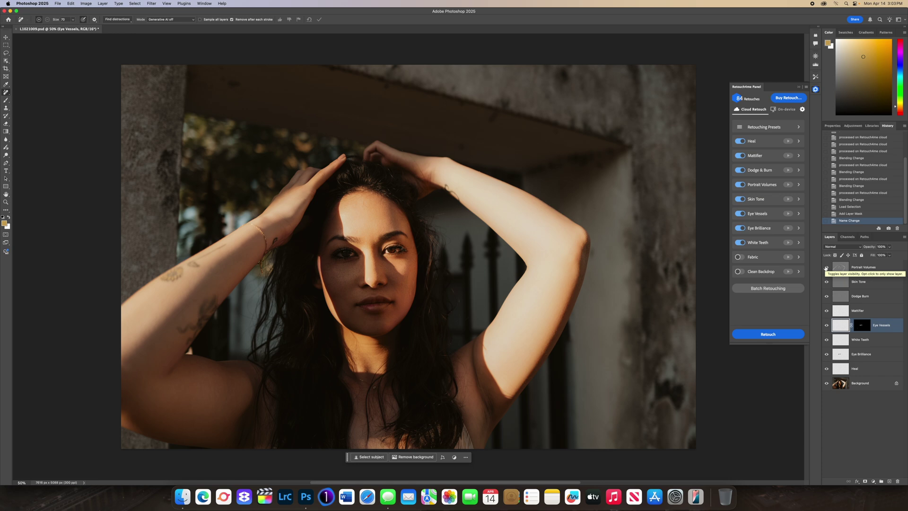
# Toggle the Portrait Volumes layer on and off to compare its effect.
pyautogui.click(826, 267)
pyautogui.click(825, 268)
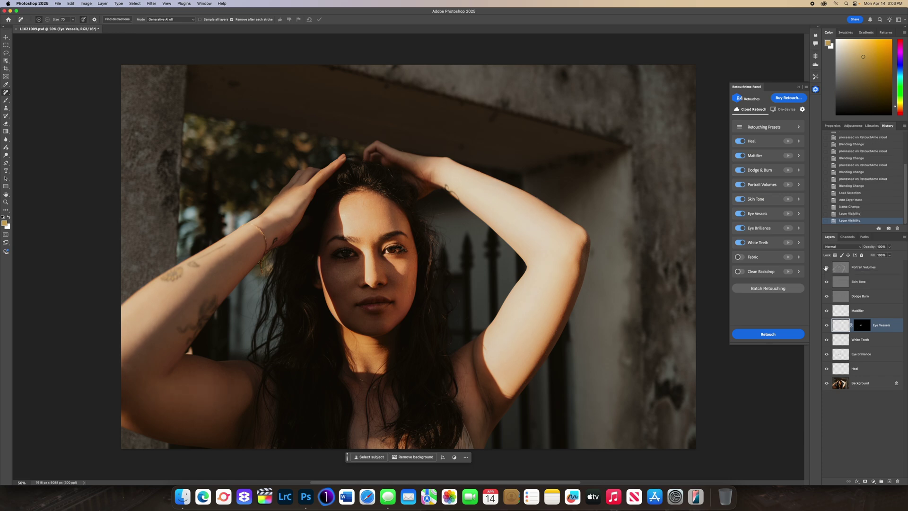
pyautogui.click(825, 268)
pyautogui.click(825, 268)
# Compare the Heal layer's effect on the face at 100% zoom, leaving it hidden.
pyautogui.click(827, 369)
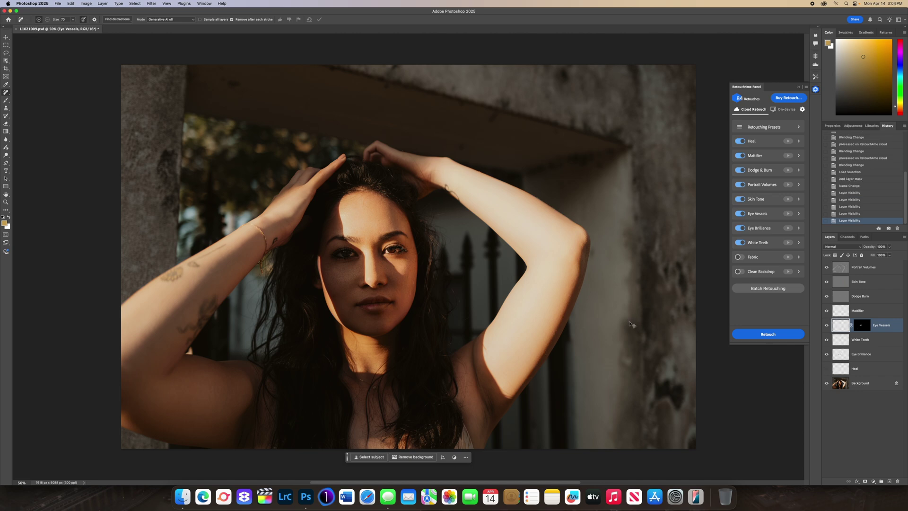
pyautogui.press('super+plus')
pyautogui.press('super+plus')
pyautogui.press('super+plus')
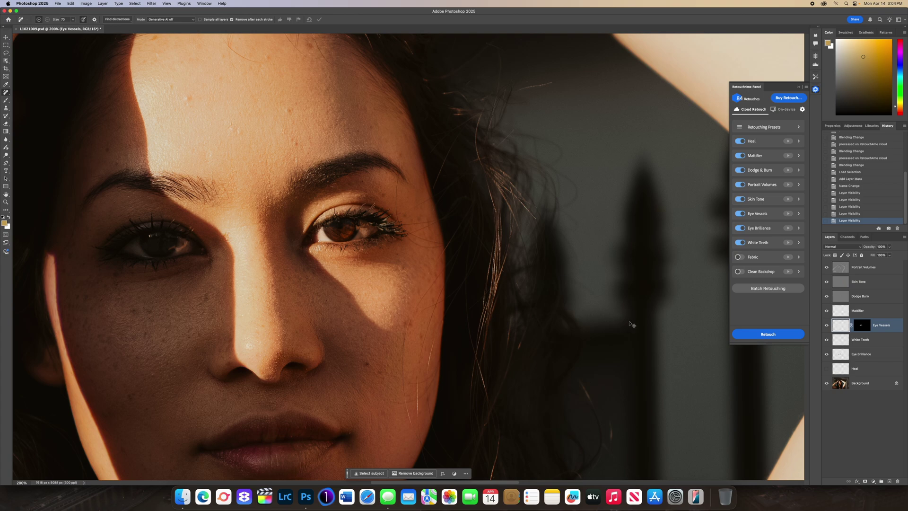
pyautogui.press('super+minus')
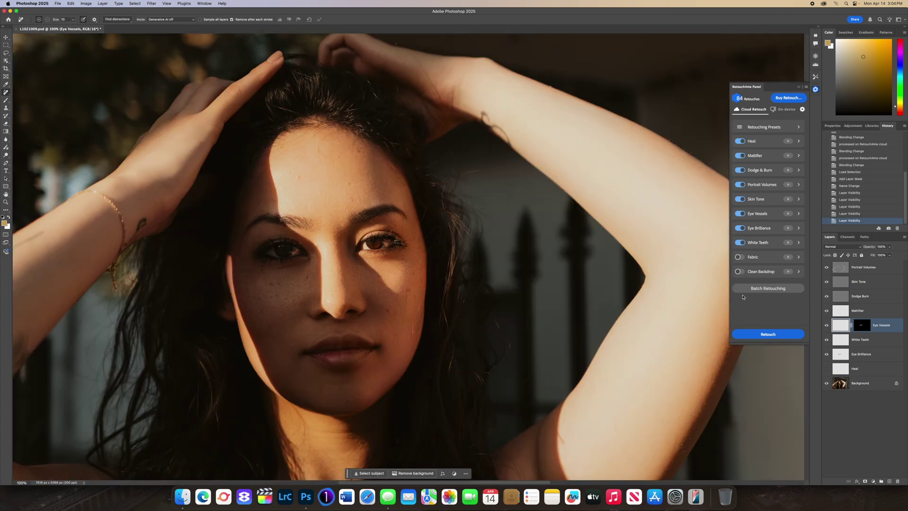
pyautogui.click(827, 369)
pyautogui.click(827, 369)
pyautogui.click(827, 369)
pyautogui.click(827, 369)
pyautogui.click(827, 369)
pyautogui.click(827, 370)
# Compare the Eye Brilliance, Eye Vessels and Dodge Burn layers, leaving Dodge Burn hidden.
pyautogui.click(826, 354)
pyautogui.click(827, 325)
pyautogui.click(826, 296)
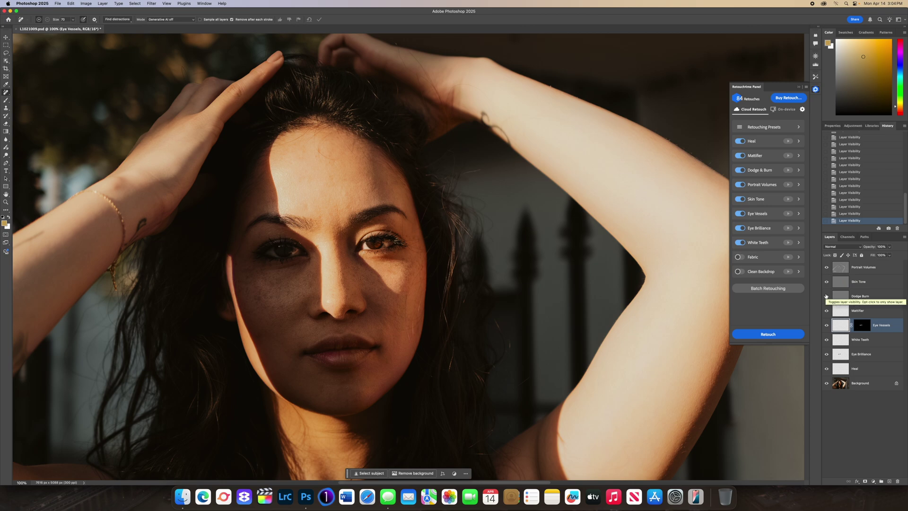
pyautogui.click(826, 296)
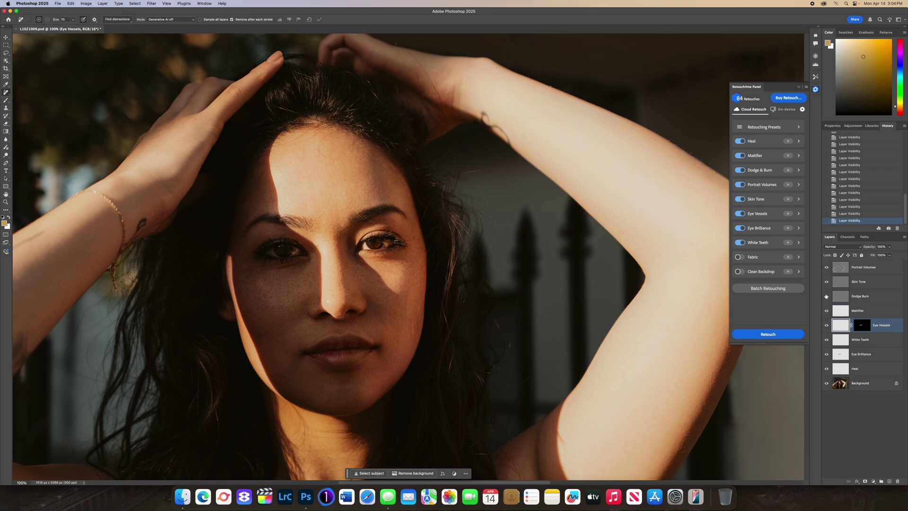
pyautogui.click(827, 296)
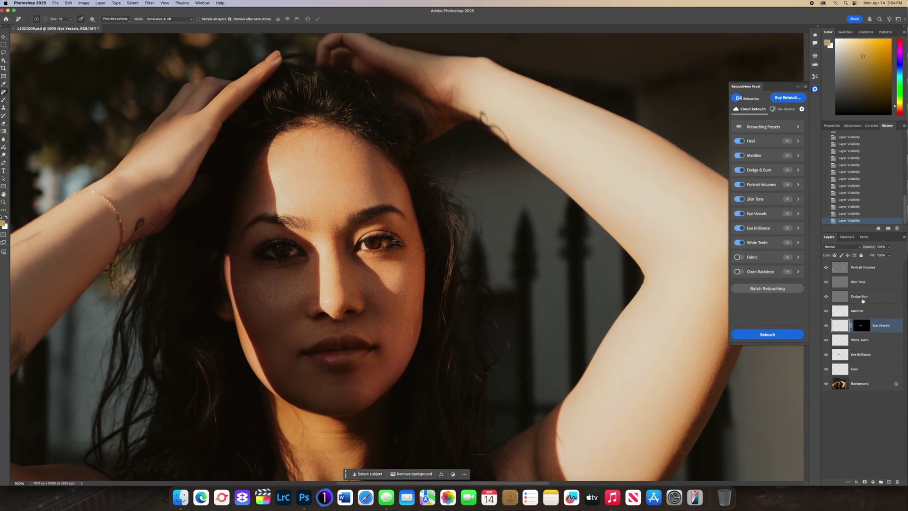
# Select the Dodge Burn layer and review its Dodge & Burn blend and warmth settings.
pyautogui.click(868, 298)
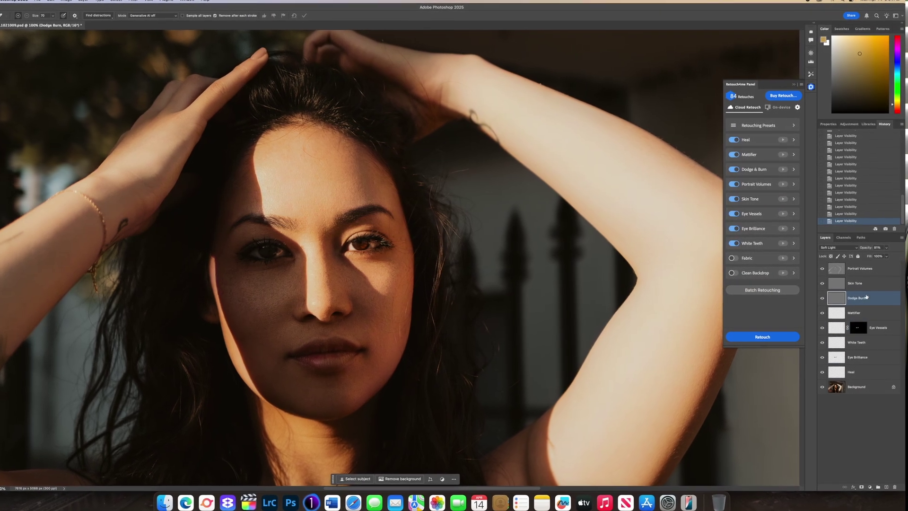
pyautogui.click(883, 249)
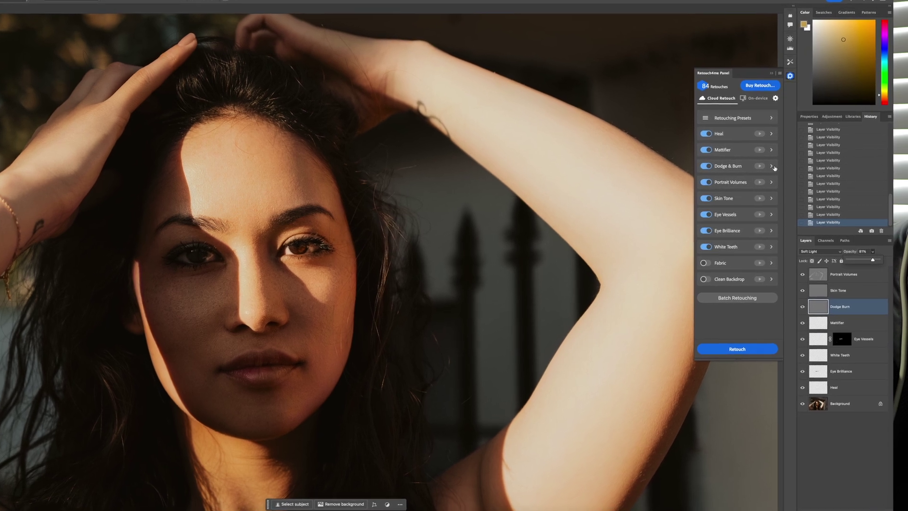
pyautogui.click(777, 167)
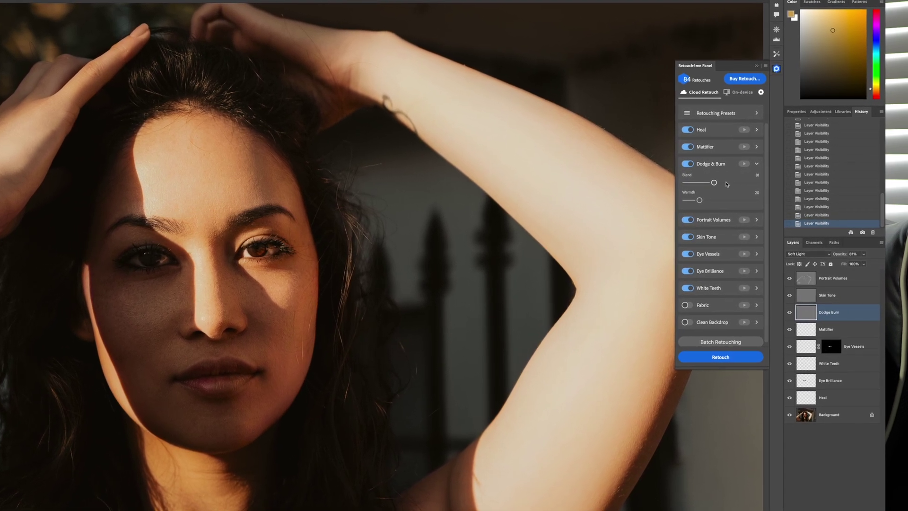
pyautogui.click(748, 162)
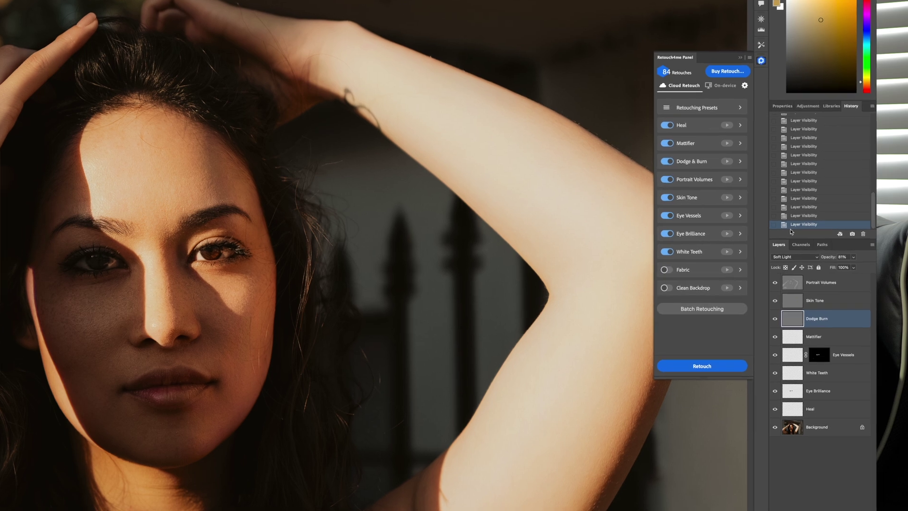
# Bring the Dodge Burn layer back at partial opacity, about 61–79%.
pyautogui.click(847, 259)
pyautogui.moveTo(836, 272); pyautogui.dragTo(779, 276)
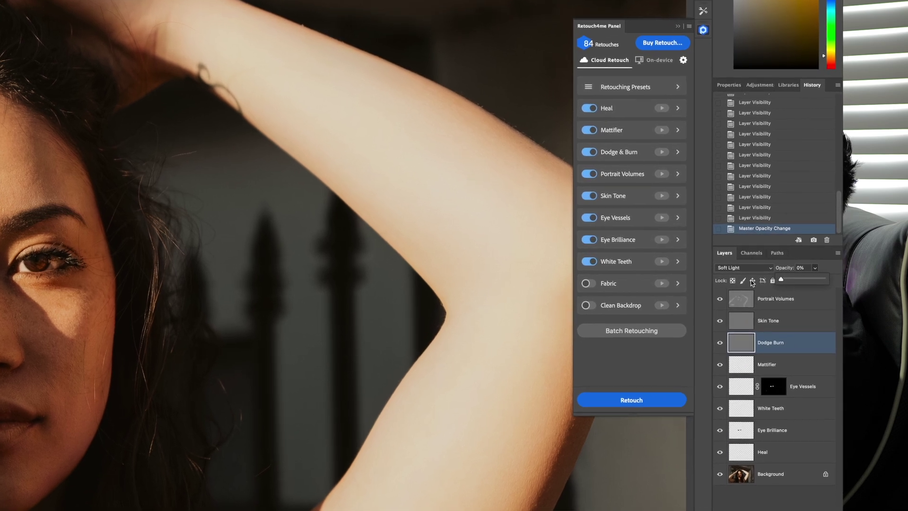
pyautogui.moveTo(788, 277); pyautogui.dragTo(829, 286)
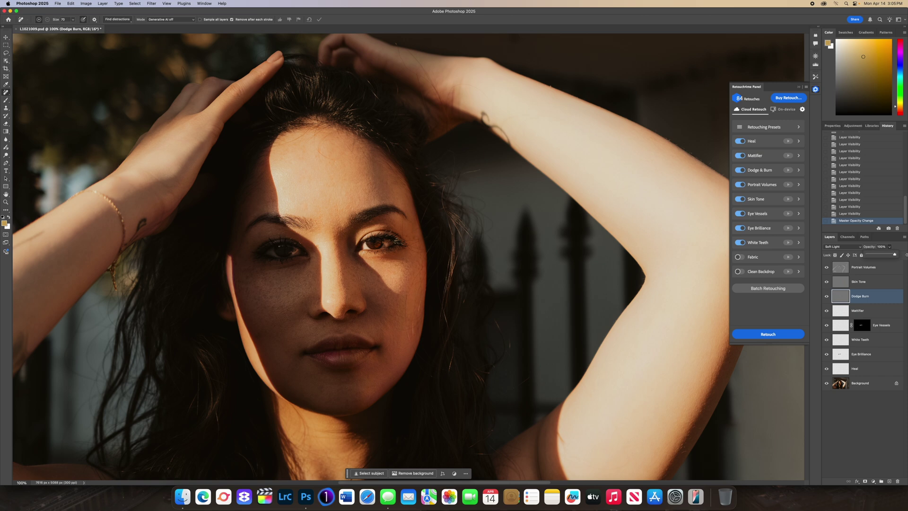
pyautogui.moveTo(894, 254); pyautogui.dragTo(889, 256)
# Select the Skin Tone layer and merge all visible layers into one.
pyautogui.click(885, 292)
pyautogui.click(883, 281)
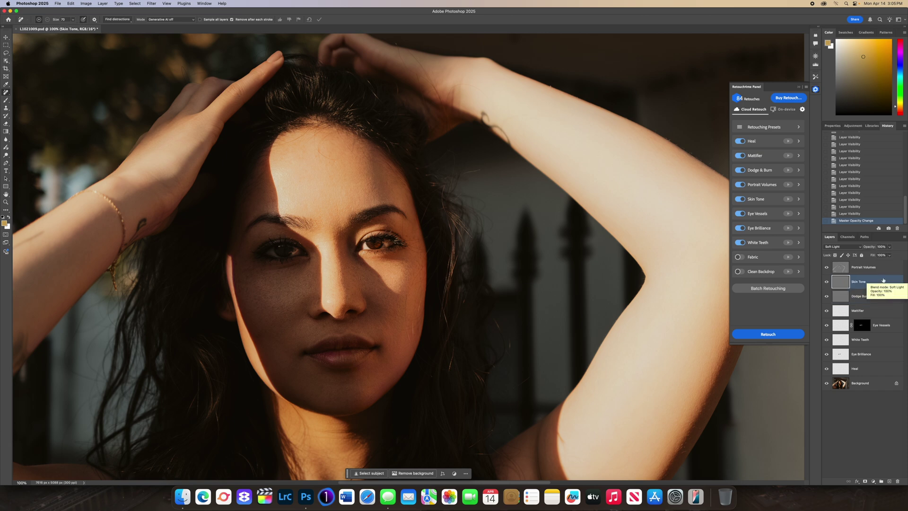
pyautogui.press('super+shift+e')
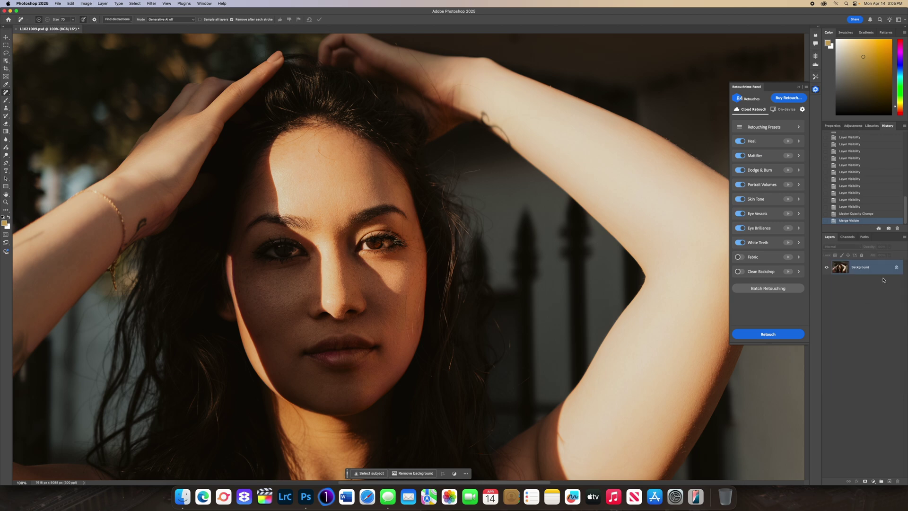
# Remove a blemish on the forehead using a size-60 brush.
pyautogui.press('super+0')
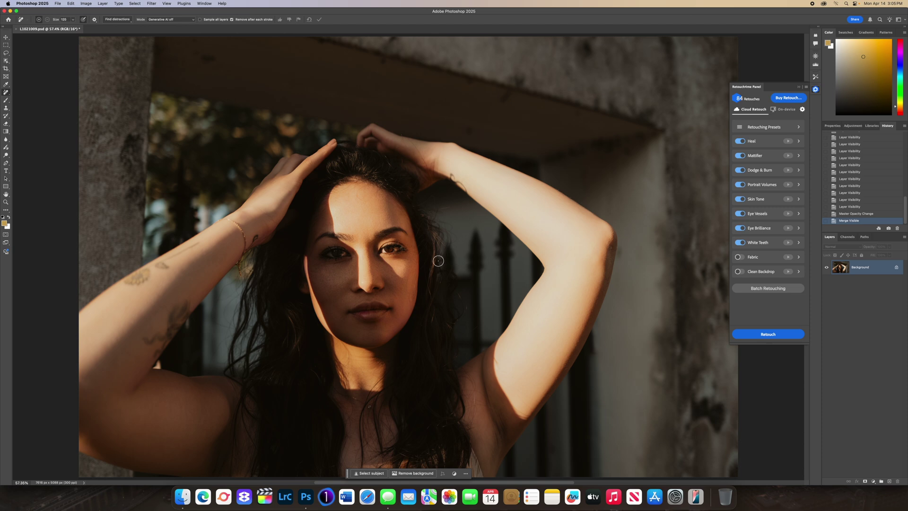
pyautogui.press(']')
pyautogui.press(']')
pyautogui.press(']')
pyautogui.press(']')
pyautogui.press(']')
pyautogui.press('super+equal')
pyautogui.press('super+equal')
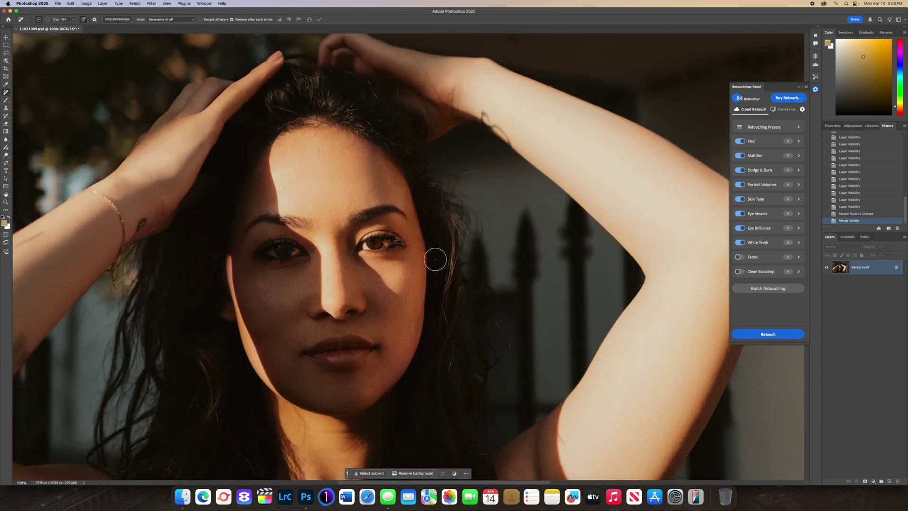
pyautogui.press('[')
pyautogui.press('[')
pyautogui.press('[')
pyautogui.press('[')
pyautogui.press('[')
pyautogui.press('[')
pyautogui.moveTo(328, 136)
pyautogui.mouseDown()
pyautogui.moveTo(318, 149)
pyautogui.moveTo(336, 160)
pyautogui.moveTo(323, 155)
pyautogui.mouseUp()
# Push the arm's outline in slightly with a size-700 Liquify brush and apply.
pyautogui.press('super+shift+x')
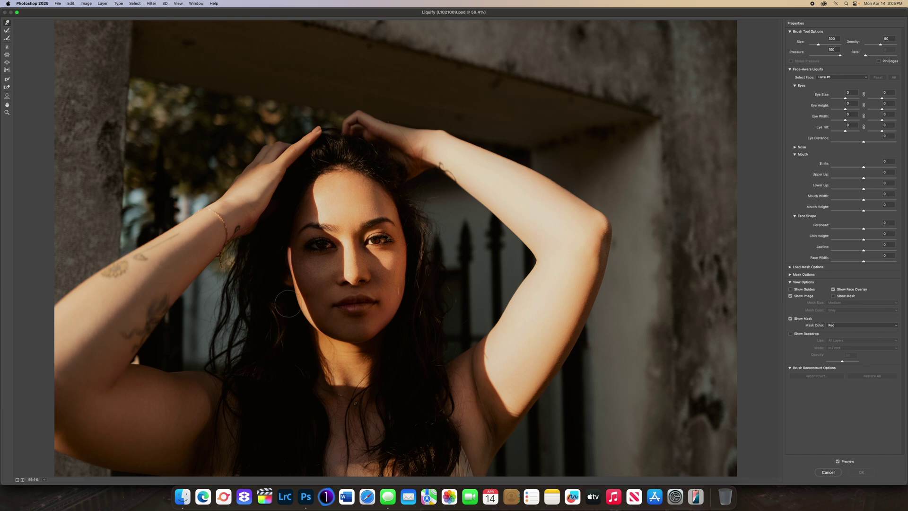
pyautogui.press(']')
pyautogui.press(']')
pyautogui.press(']')
pyautogui.press(']')
pyautogui.moveTo(518, 293); pyautogui.dragTo(510, 294)
pyautogui.click(861, 472)
pyautogui.press('super+0')
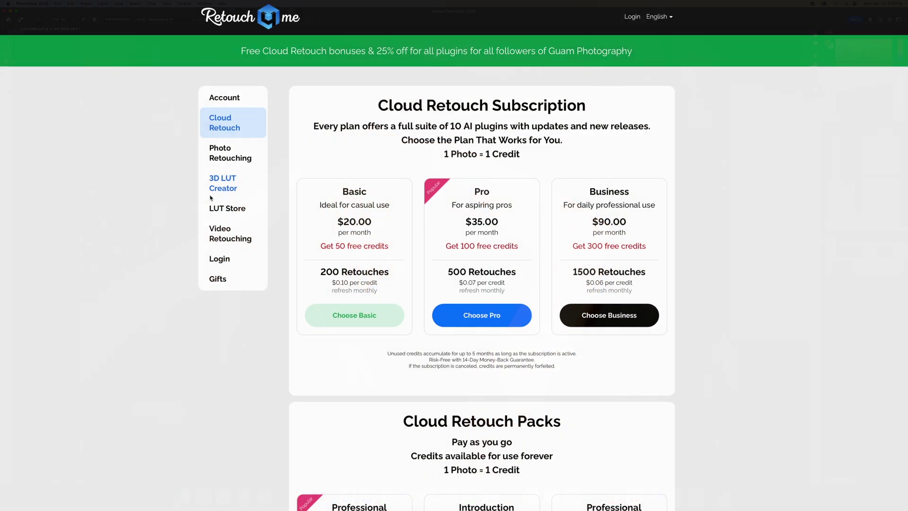
pyautogui.moveTo(317, 245); pyautogui.dragTo(386, 244)
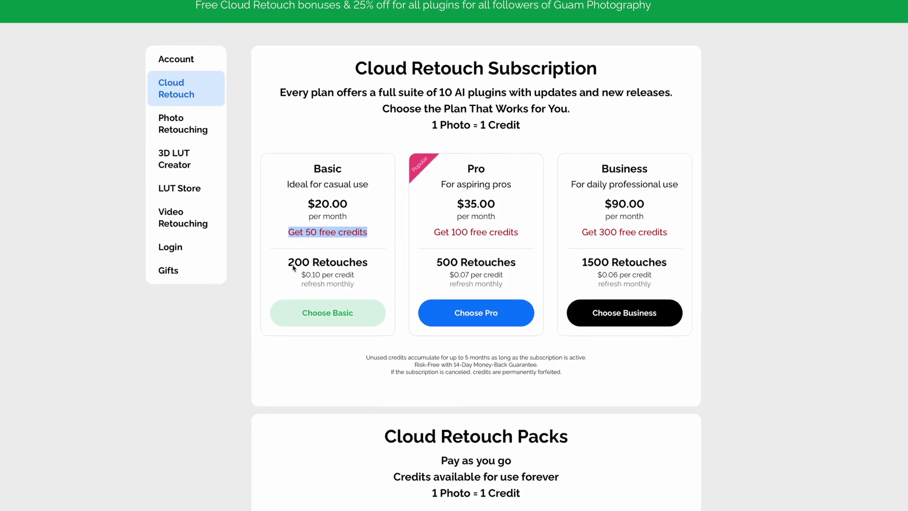
pyautogui.click(303, 266)
pyautogui.moveTo(276, 258); pyautogui.dragTo(358, 258)
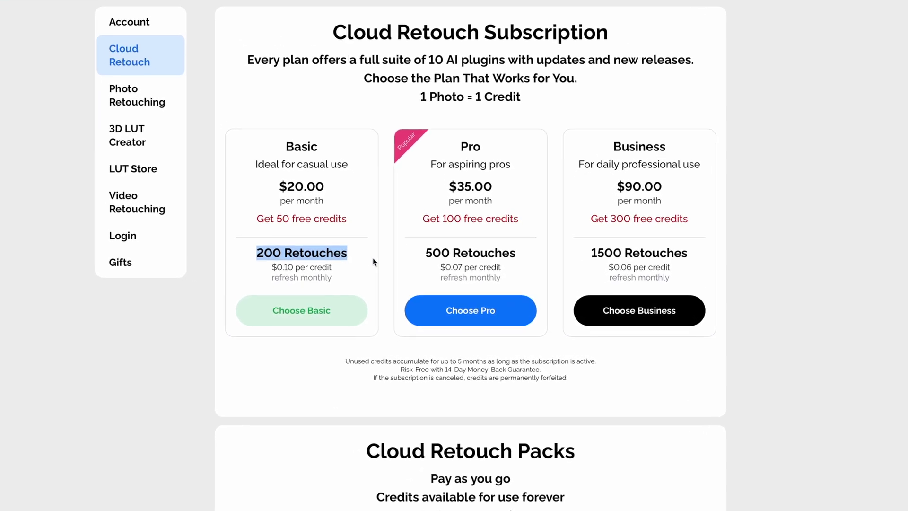
pyautogui.click(381, 261)
pyautogui.moveTo(331, 363); pyautogui.dragTo(624, 401)
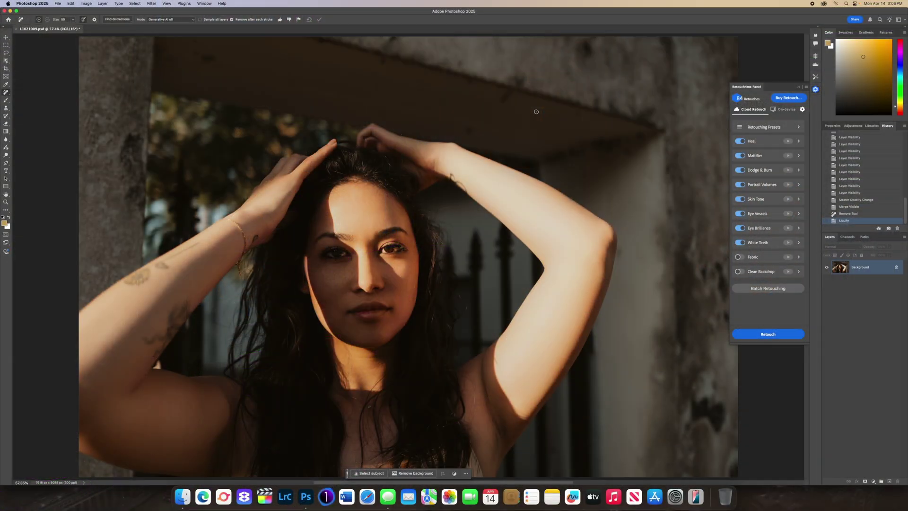
# Close the portrait without saving, open L1021017.psd, and launch Camera Raw on it.
pyautogui.click(17, 29)
pyautogui.click(434, 170)
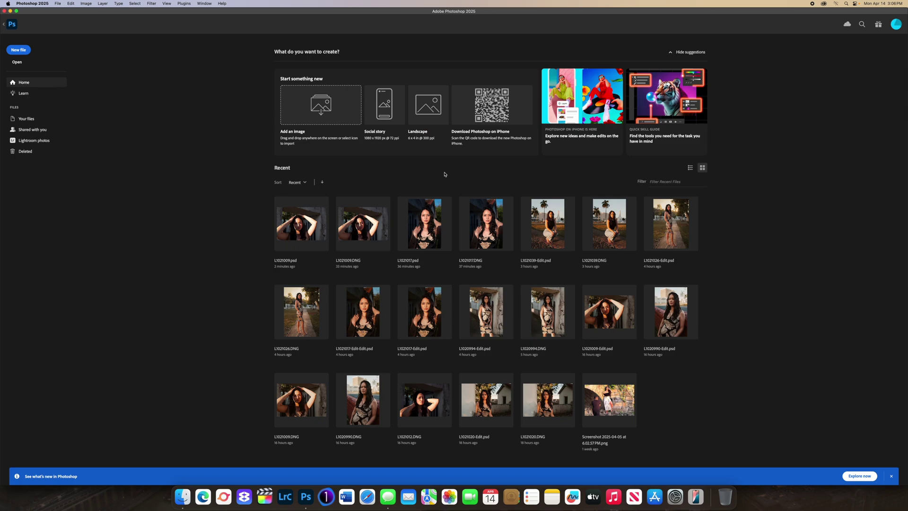
pyautogui.click(178, 504)
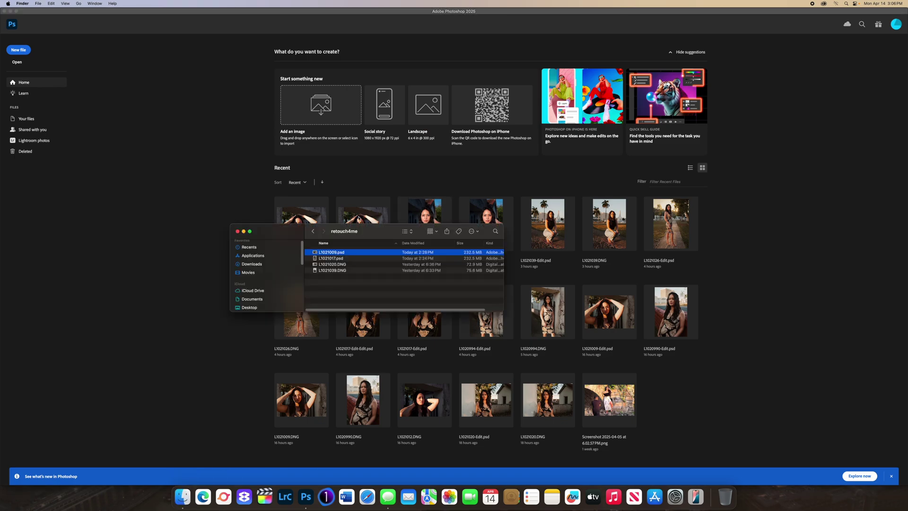
pyautogui.click(358, 260)
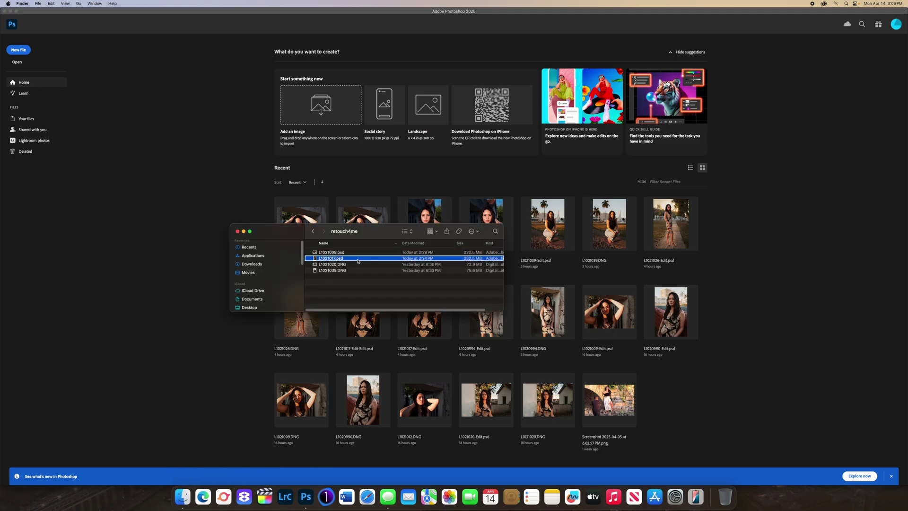
pyautogui.rightClick(424, 261)
pyautogui.click(428, 259)
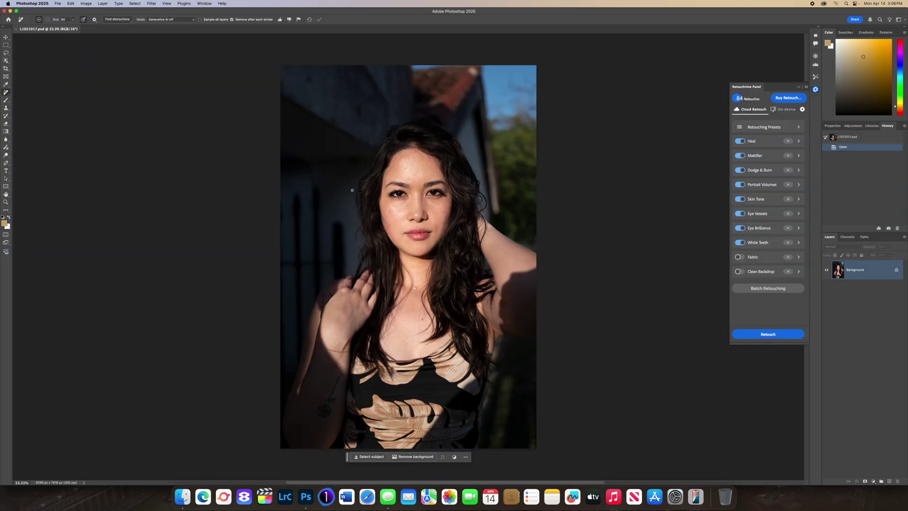
pyautogui.press('super+shift+x')
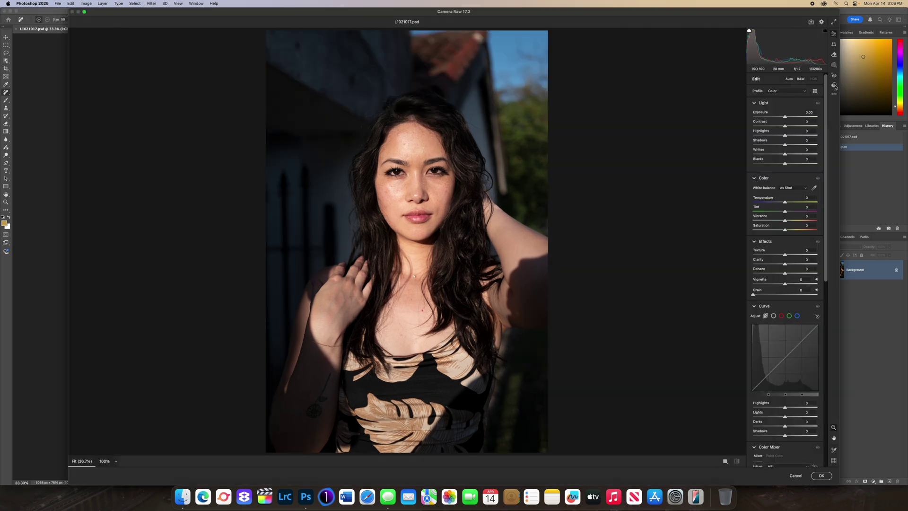
# Apply the 123PRESETS Old Money V1 Camera Raw preset, lower Highlights to -25, and confirm.
pyautogui.click(833, 85)
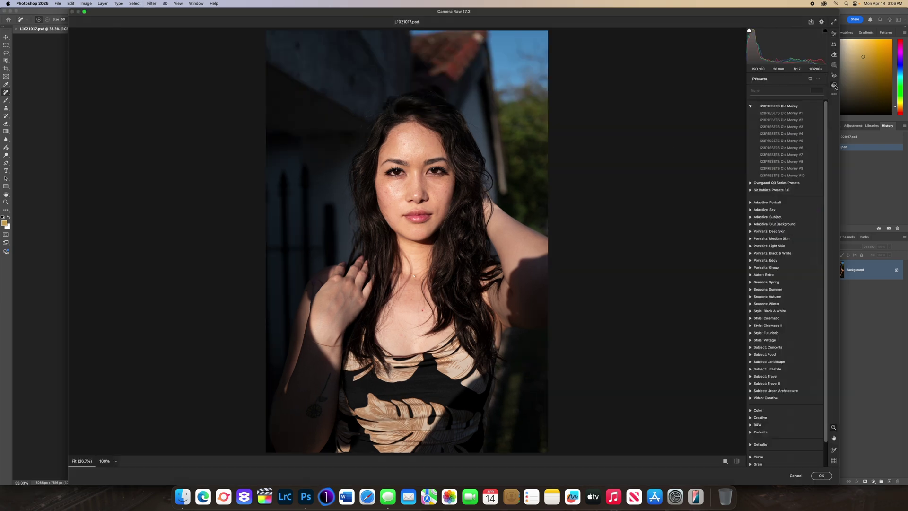
pyautogui.click(800, 114)
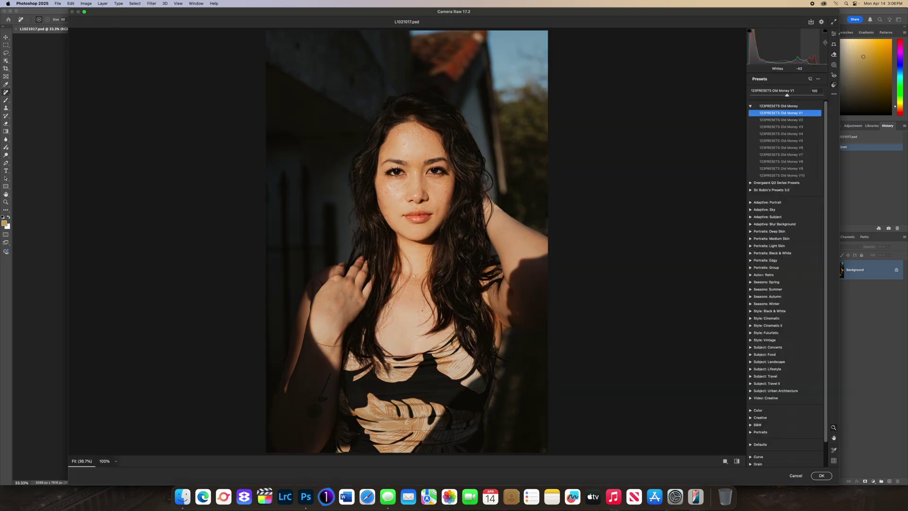
pyautogui.click(834, 34)
pyautogui.moveTo(783, 138); pyautogui.dragTo(777, 137)
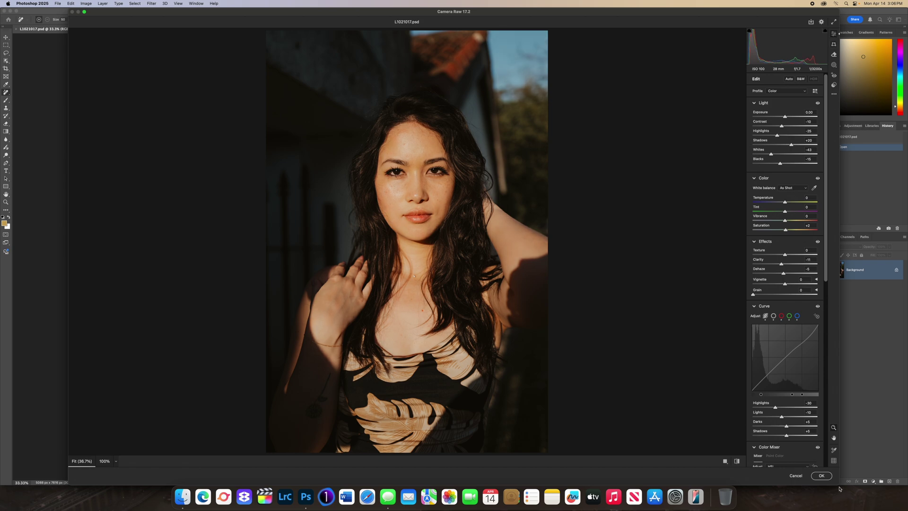
pyautogui.click(820, 476)
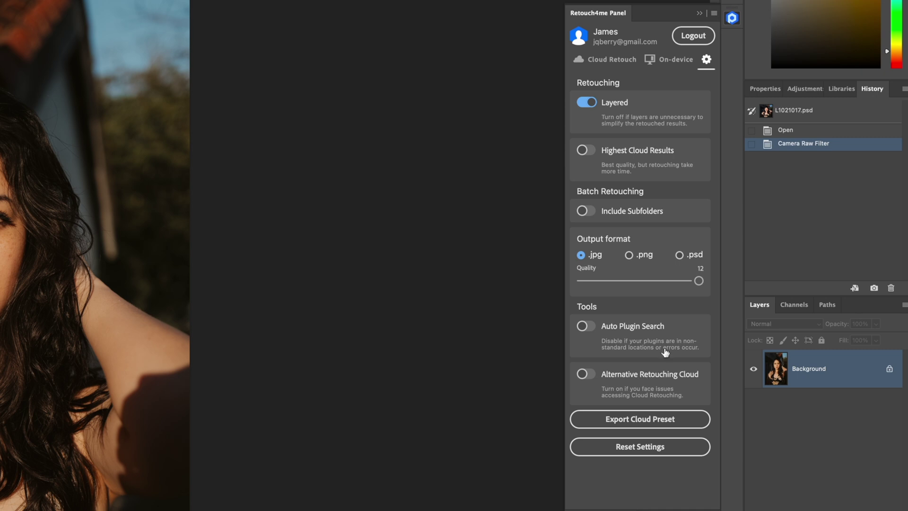
# Compare the on-device and cloud Retouch4me tools, then turn off White Teeth for cloud retouching.
pyautogui.click(673, 68)
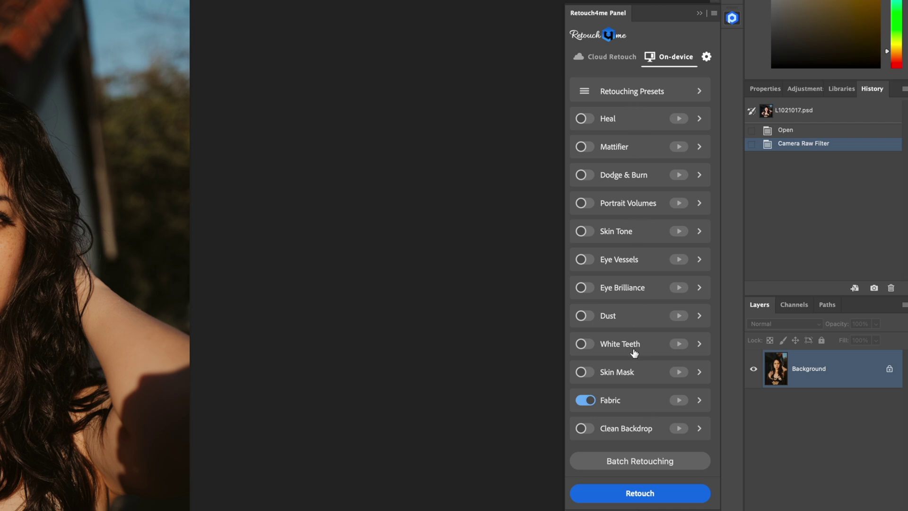
pyautogui.click(604, 59)
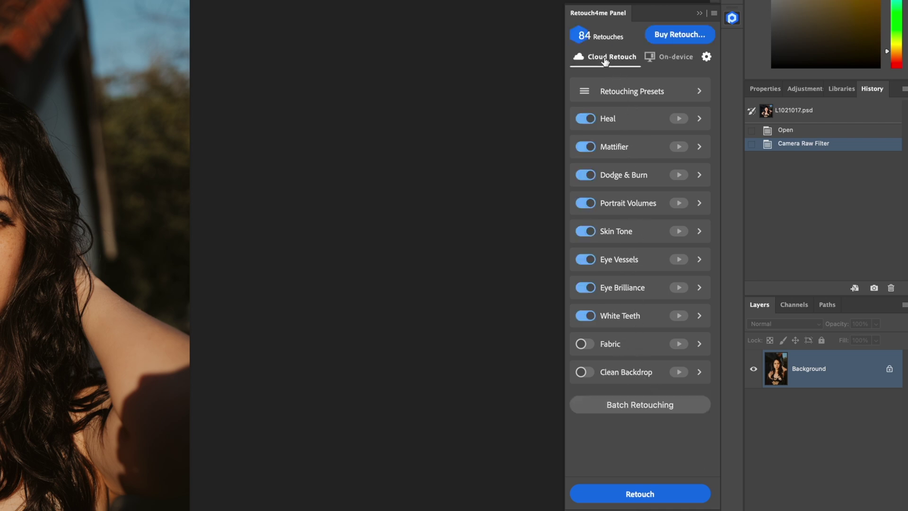
pyautogui.click(660, 58)
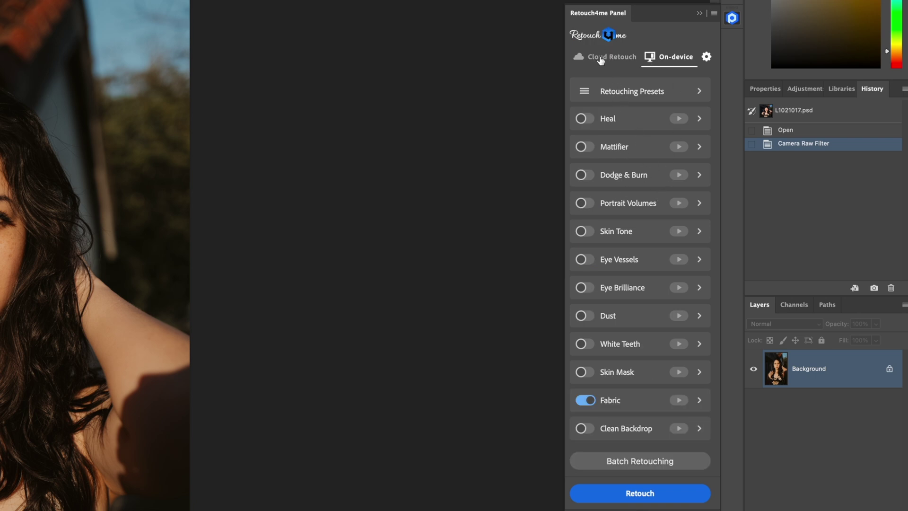
pyautogui.click(601, 60)
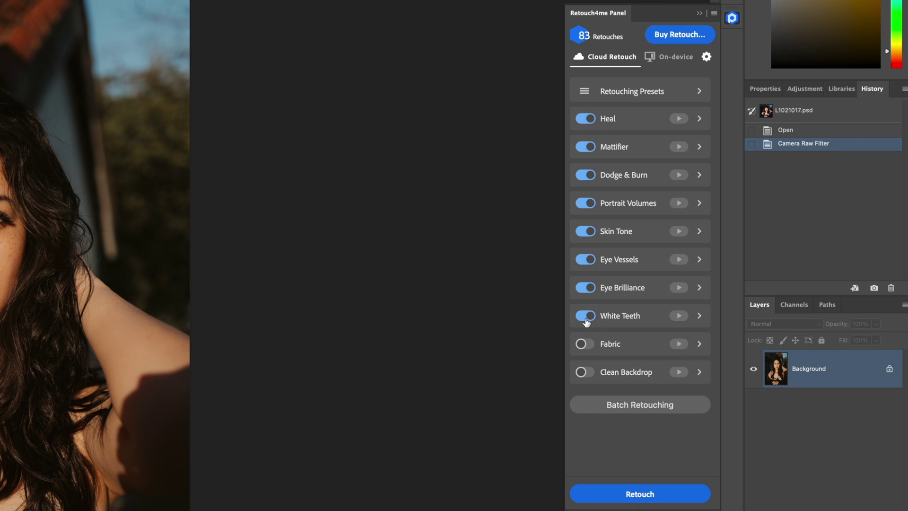
pyautogui.click(594, 316)
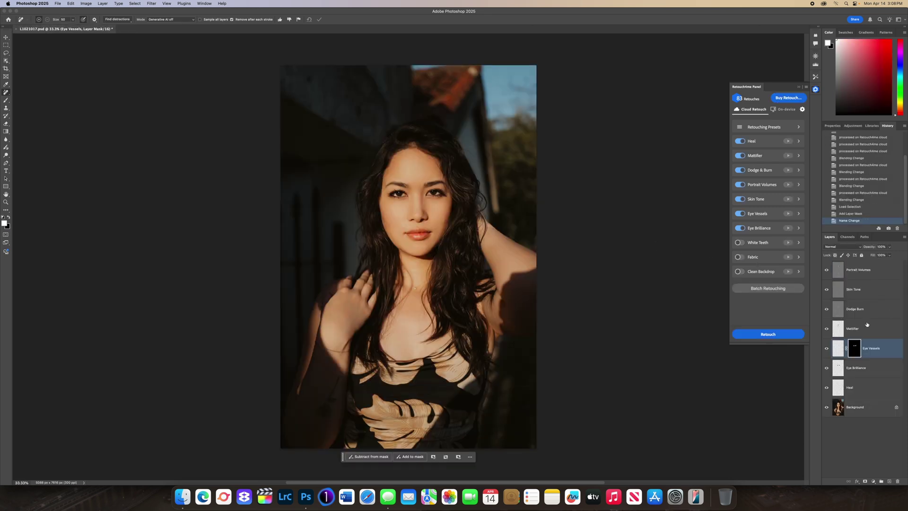
# Hide the Mattifier retouch layer to compare the result.
pyautogui.click(828, 330)
# Zoom in on the face and toggle the Mattifier and Dodge Burn layers to compare.
pyautogui.click(827, 329)
pyautogui.click(827, 329)
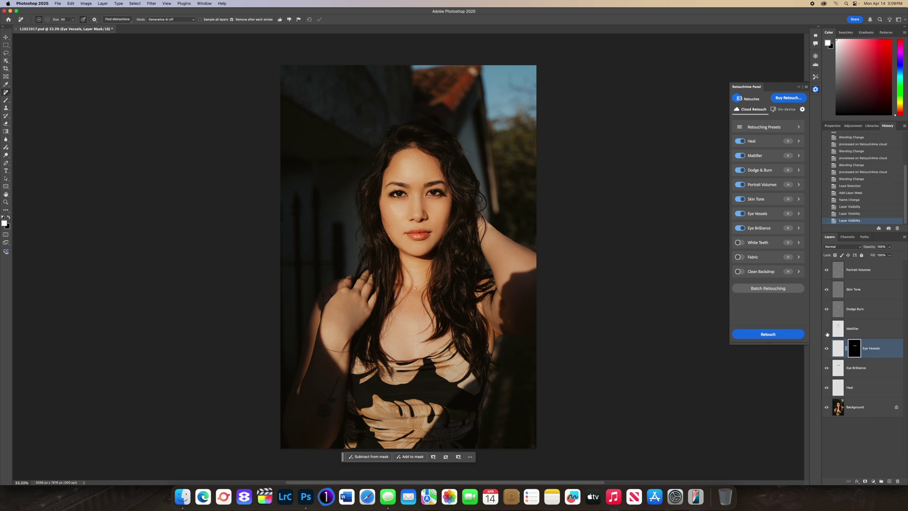
pyautogui.press('super+plus')
pyautogui.press('super+plus')
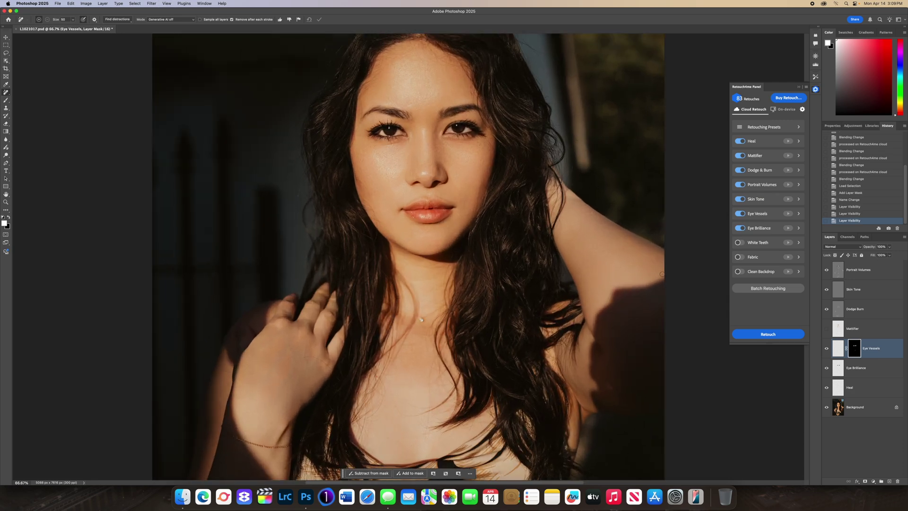
pyautogui.moveTo(502, 199); pyautogui.dragTo(488, 266)
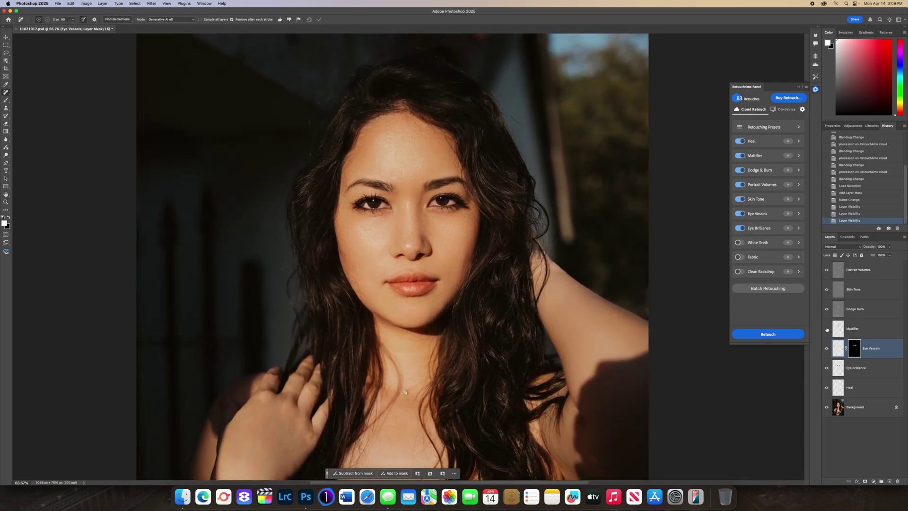
pyautogui.click(827, 329)
pyautogui.click(827, 330)
pyautogui.click(826, 329)
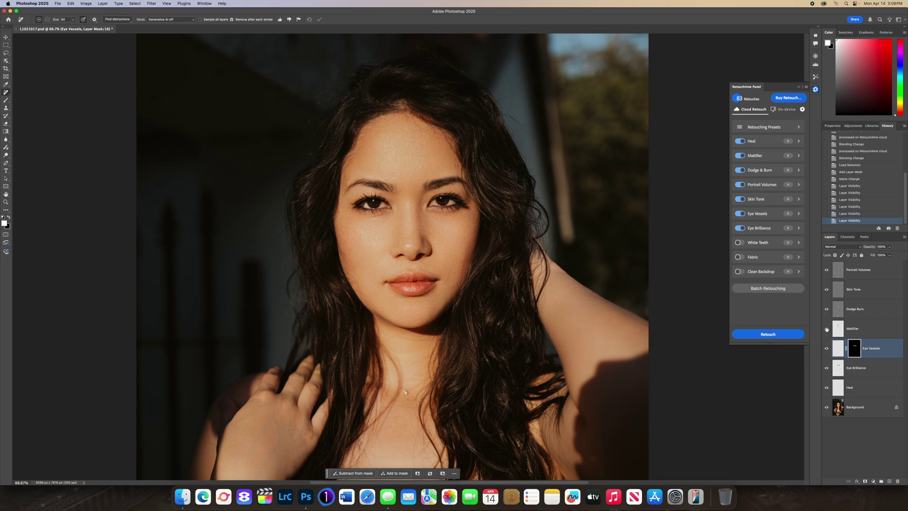
pyautogui.click(827, 329)
pyautogui.click(826, 330)
pyautogui.click(826, 311)
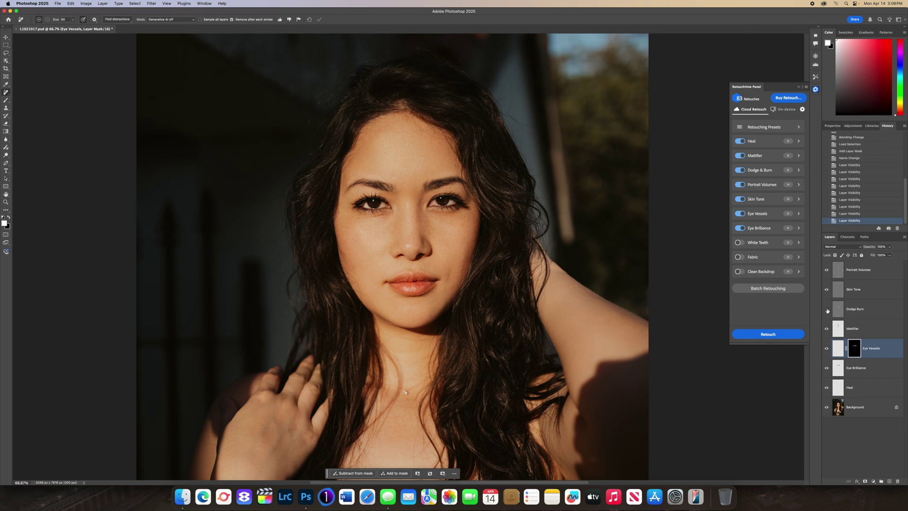
pyautogui.click(827, 310)
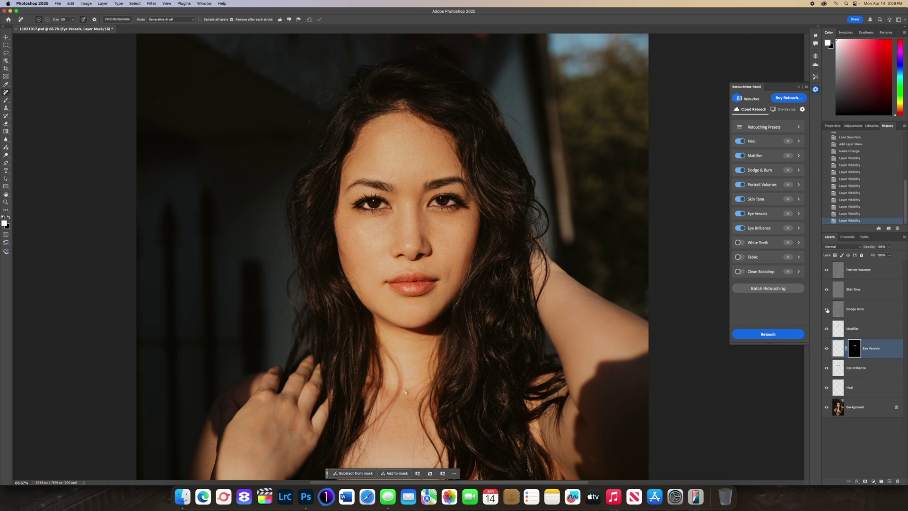
# Lower the Dodge Burn layer's opacity to 34%.
pyautogui.click(873, 310)
pyautogui.click(889, 247)
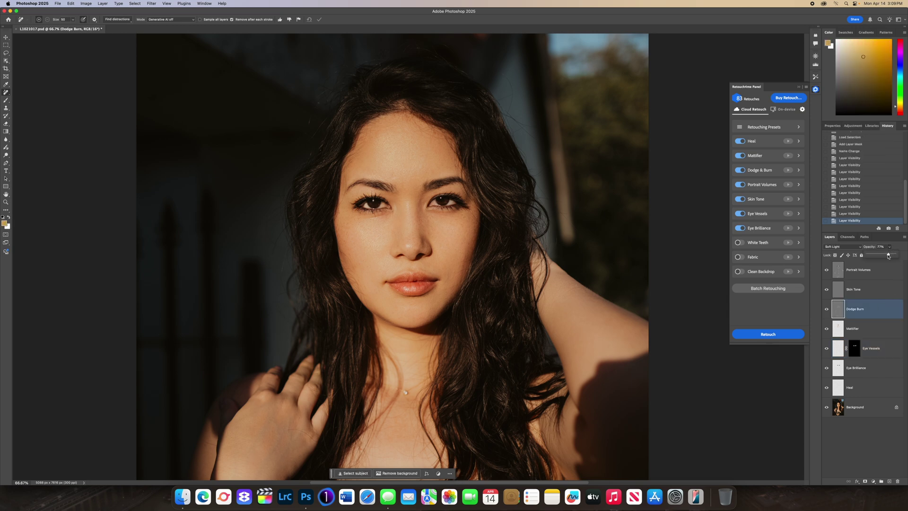
pyautogui.moveTo(889, 255); pyautogui.dragTo(882, 256)
pyautogui.click(889, 337)
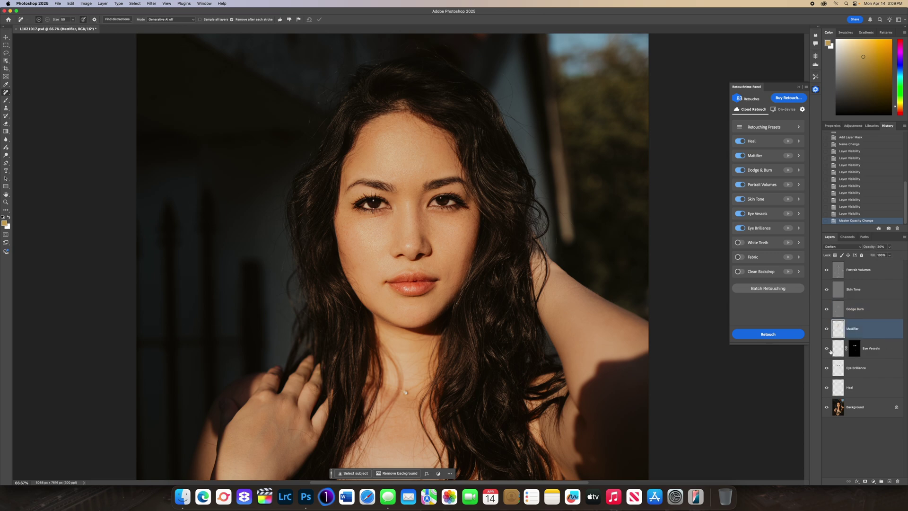
# Toggle Eye Vessels and Eye Brilliance layers, fit the portrait on screen, then close it.
pyautogui.click(828, 348)
pyautogui.click(827, 348)
pyautogui.click(827, 370)
pyautogui.click(827, 370)
pyautogui.press('super+0')
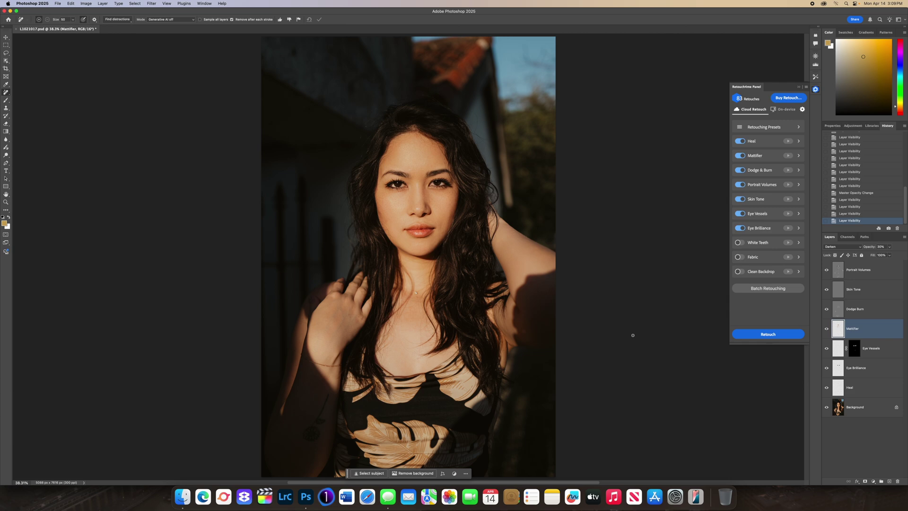
pyautogui.click(17, 29)
# Discard the portrait's changes and open L1021039.DNG from Finder in Photoshop's Camera Raw.
pyautogui.click(453, 170)
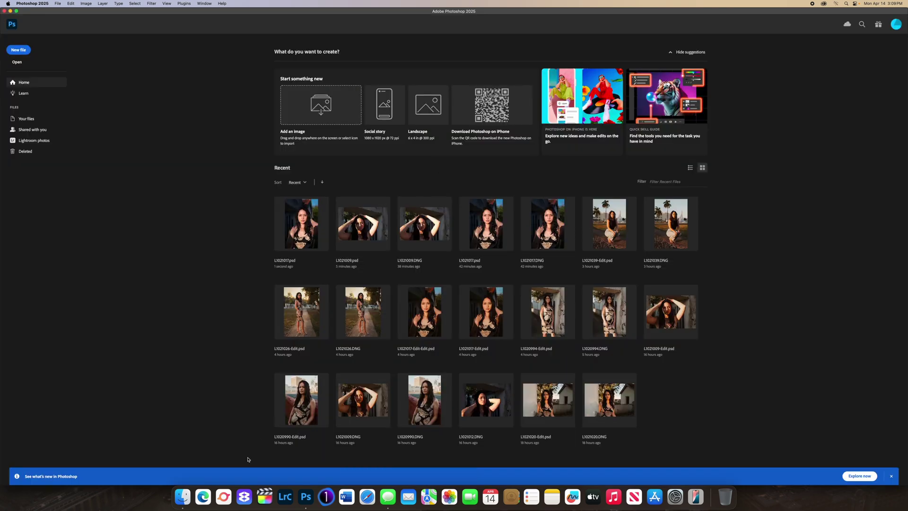
pyautogui.press('super+Tab')
pyautogui.rightClick(358, 270)
pyautogui.moveTo(398, 278)
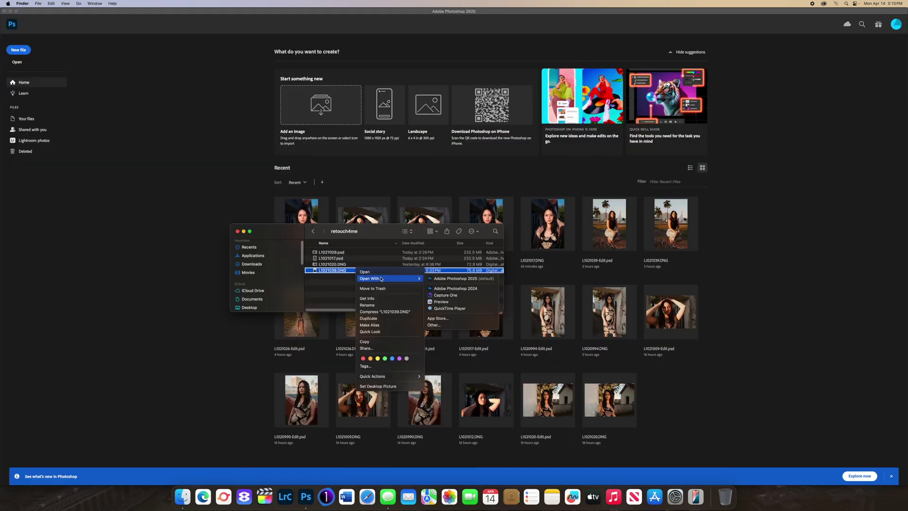
pyautogui.click(442, 278)
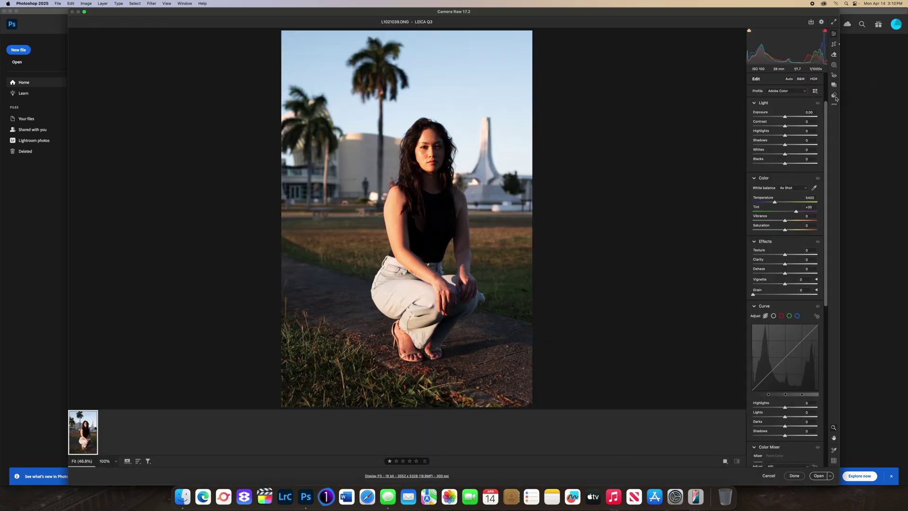
pyautogui.click(834, 96)
# Apply the 123PRESETS Old Money V1 preset to L1021039.DNG and lower Highlights from -10 to -44.
pyautogui.click(800, 114)
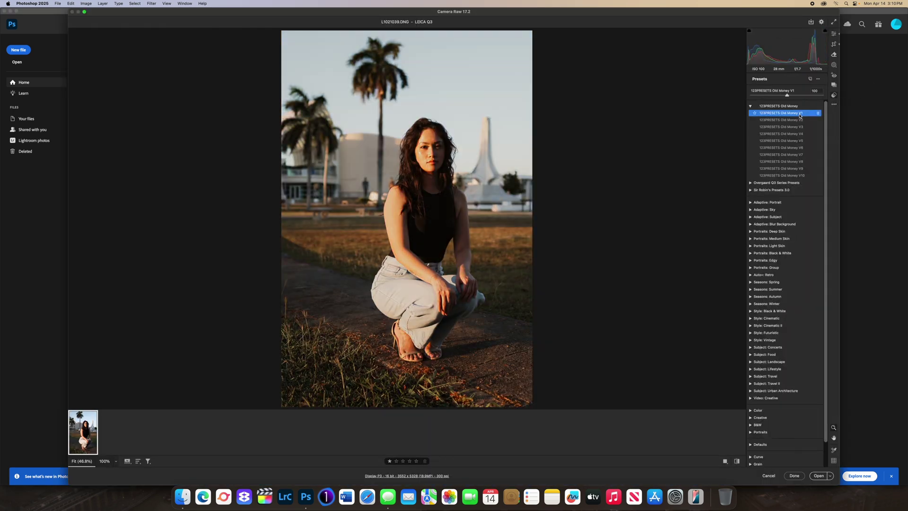
pyautogui.click(833, 34)
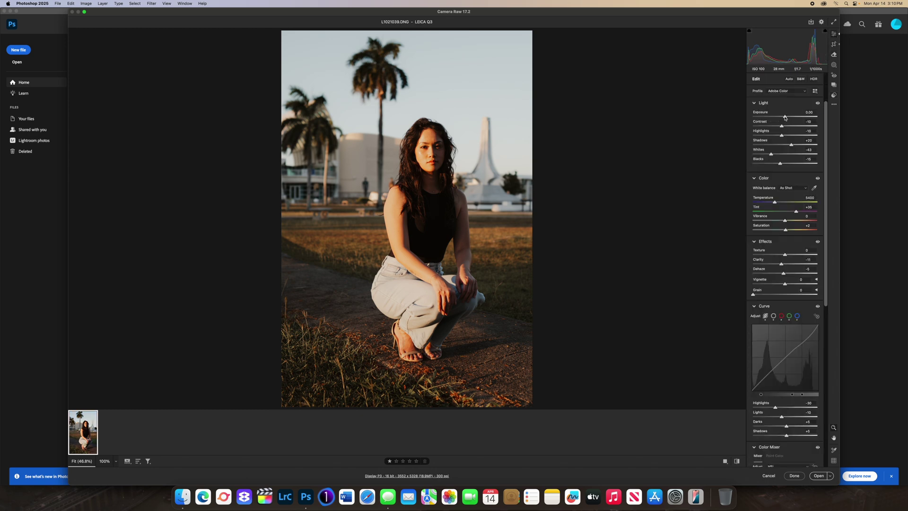
pyautogui.moveTo(781, 135)
pyautogui.mouseDown()
pyautogui.moveTo(772, 137)
pyautogui.moveTo(786, 118)
pyautogui.moveTo(796, 146)
pyautogui.mouseUp()
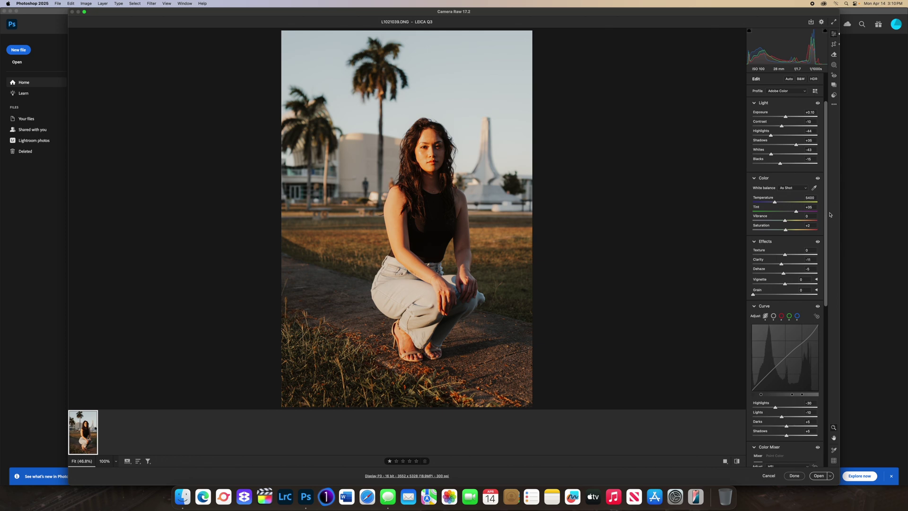
pyautogui.moveTo(828, 215); pyautogui.dragTo(835, 403)
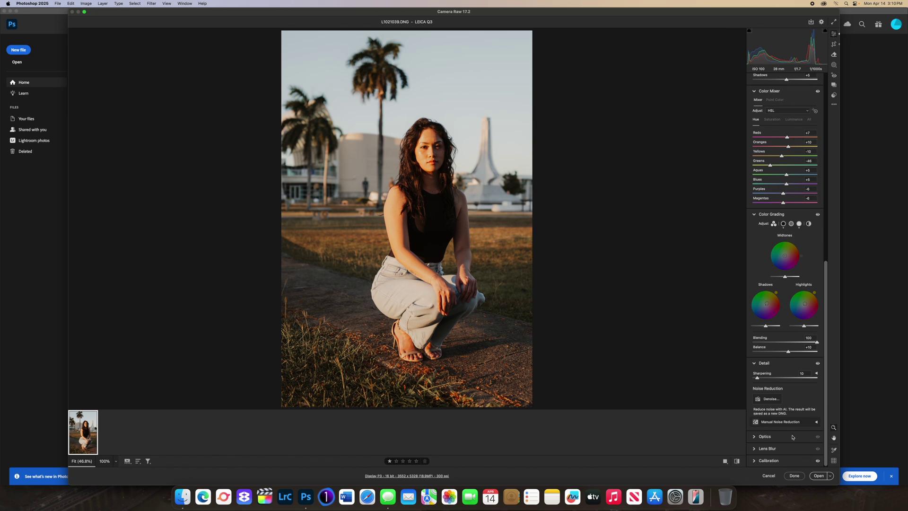
# Turn on Lens Blur and compare the photo with and without it at 66.7% zoom.
pyautogui.click(756, 450)
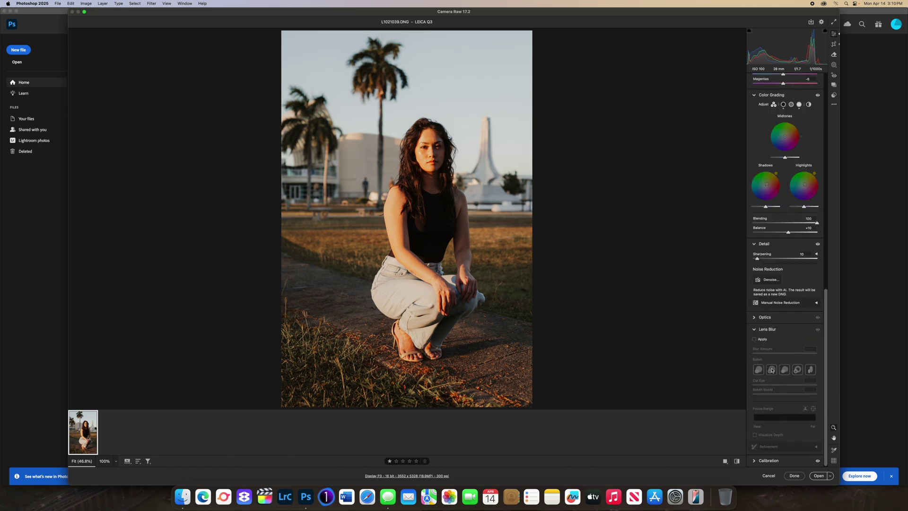
pyautogui.click(754, 339)
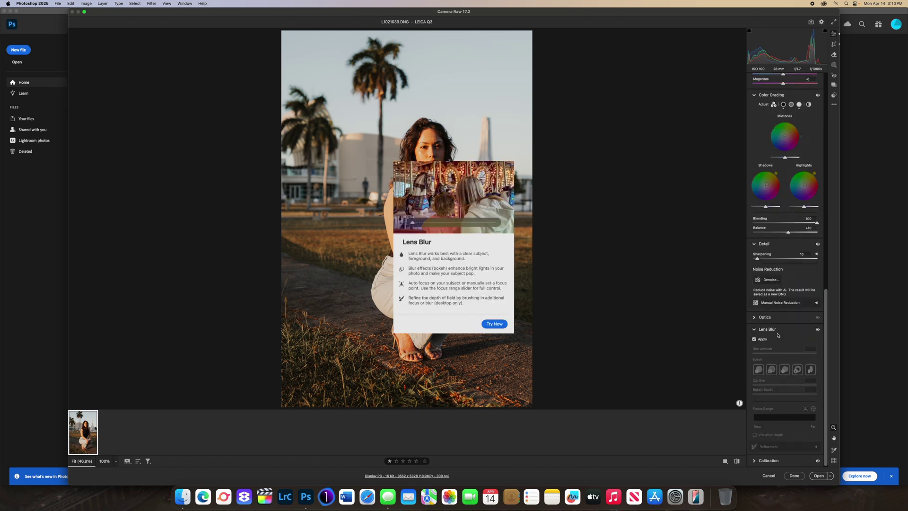
pyautogui.click(495, 323)
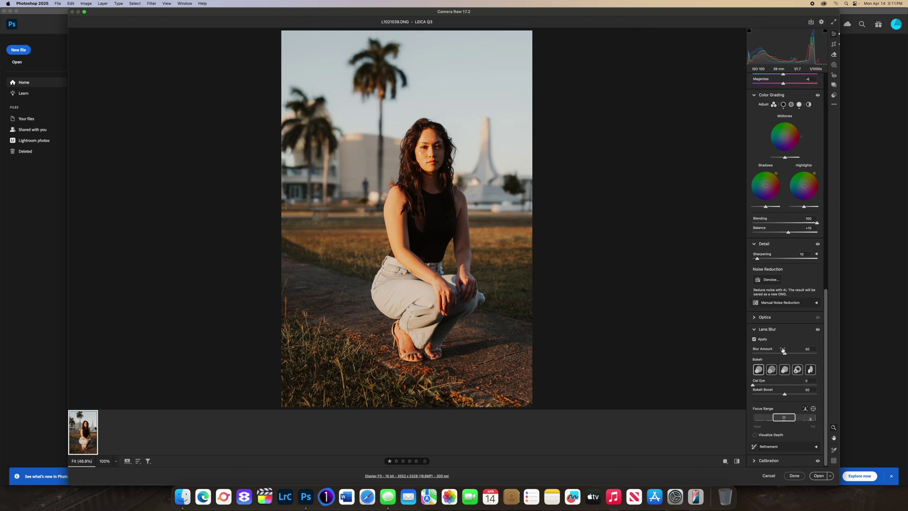
pyautogui.click(754, 339)
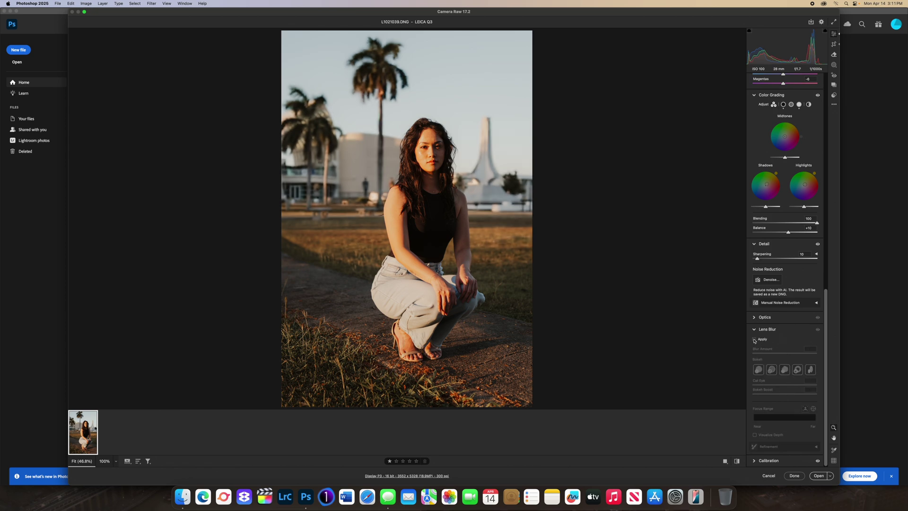
pyautogui.click(754, 339)
pyautogui.click(754, 339)
pyautogui.click(754, 339)
pyautogui.click(754, 339)
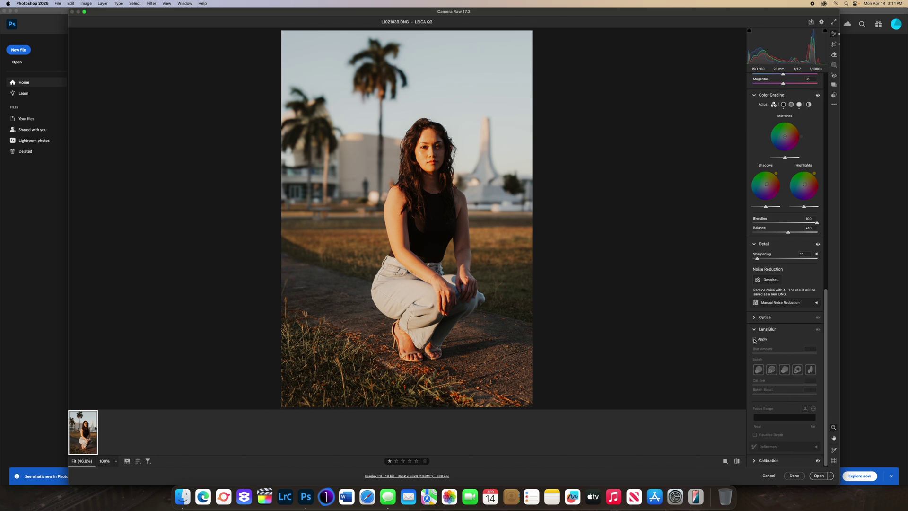
pyautogui.click(754, 338)
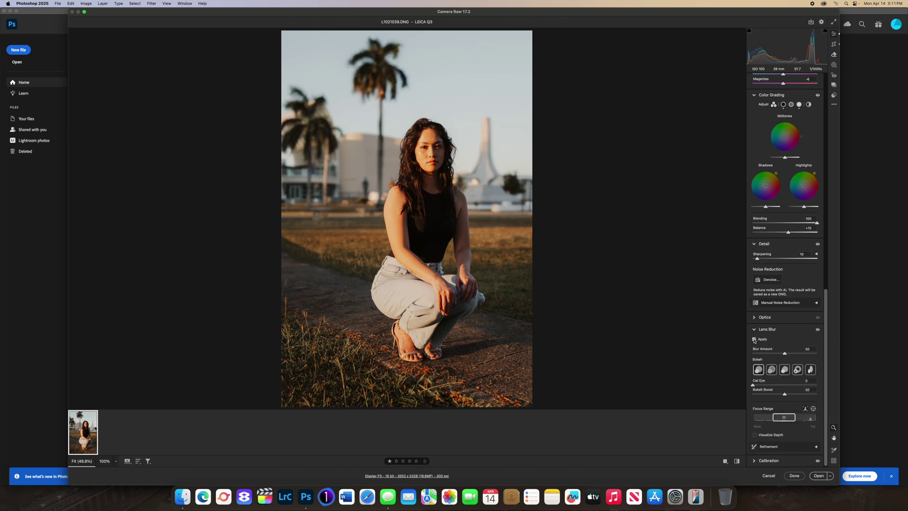
pyautogui.press('super+equal')
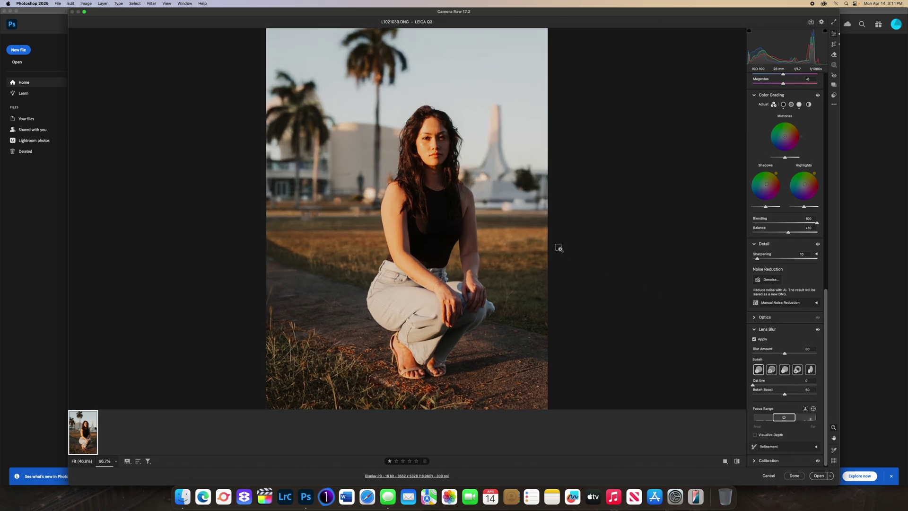
pyautogui.scroll(5, 623, 248)
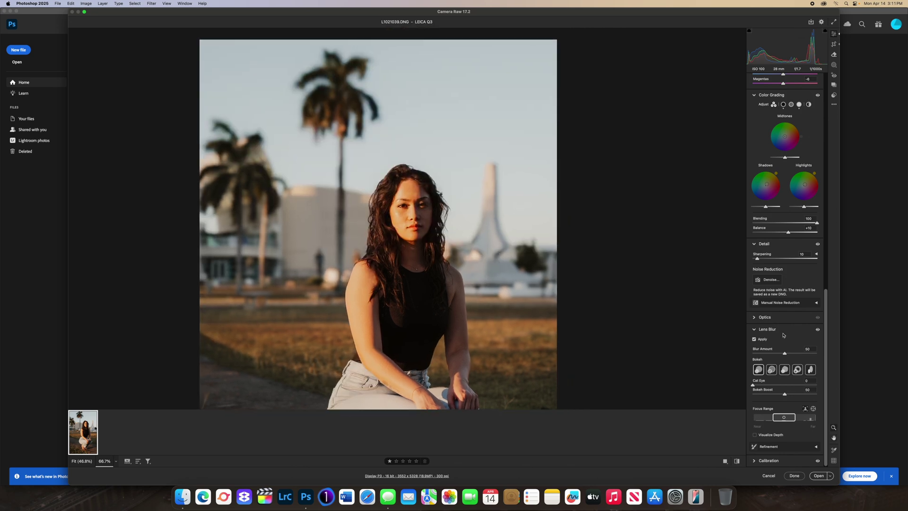
pyautogui.click(754, 339)
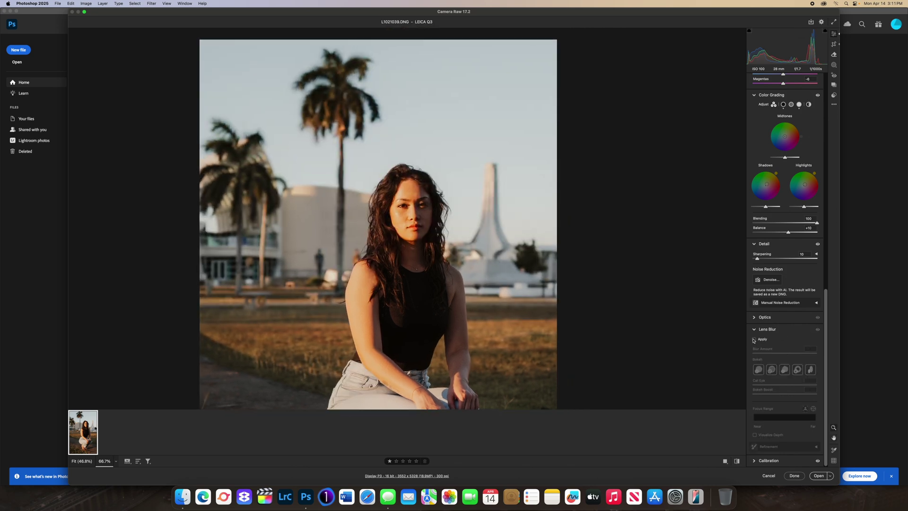
pyautogui.click(753, 339)
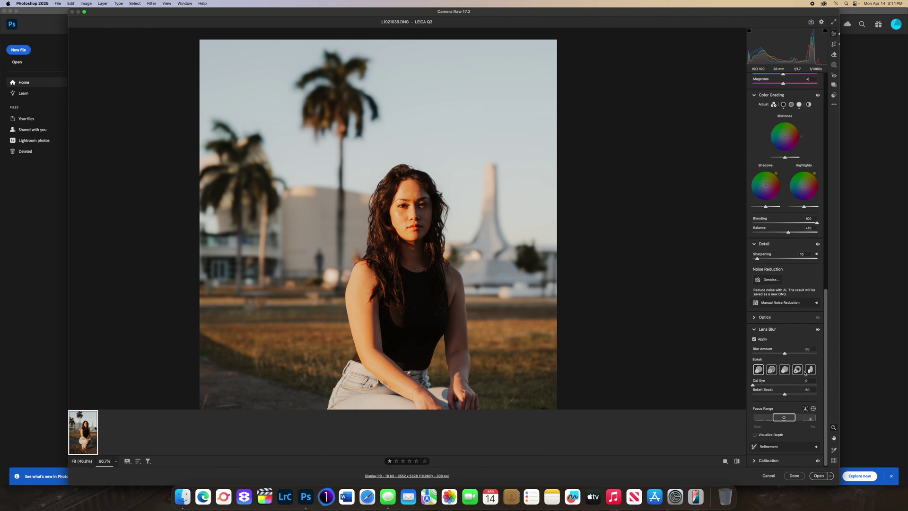
# Raise Cat Eye to 35 and paint extra focus along the hair left of the face.
pyautogui.moveTo(768, 385); pyautogui.dragTo(775, 385)
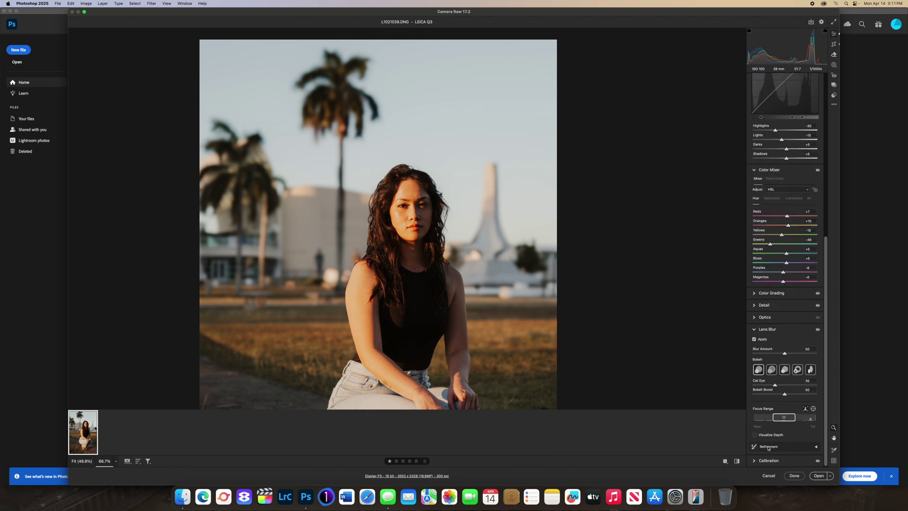
pyautogui.click(804, 446)
pyautogui.scroll(-5, 801, 438)
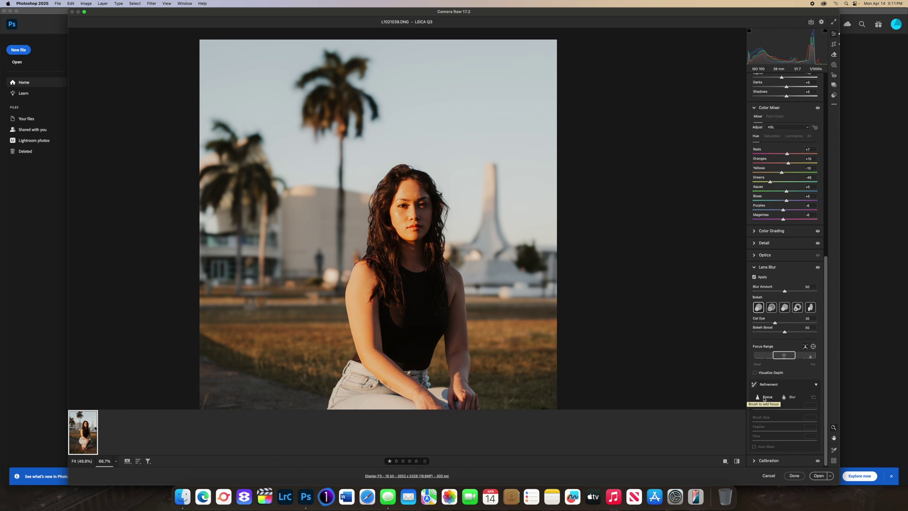
pyautogui.click(767, 398)
pyautogui.moveTo(383, 217)
pyautogui.mouseDown()
pyautogui.moveTo(376, 242)
pyautogui.moveTo(375, 204)
pyautogui.moveTo(392, 173)
pyautogui.moveTo(430, 175)
pyautogui.moveTo(446, 218)
pyautogui.moveTo(429, 262)
pyautogui.moveTo(443, 277)
pyautogui.mouseUp()
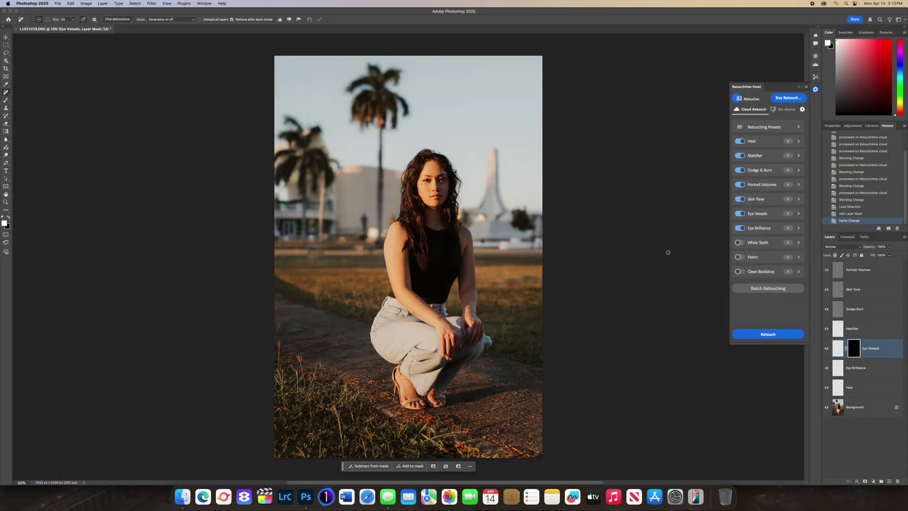
pyautogui.click(798, 170)
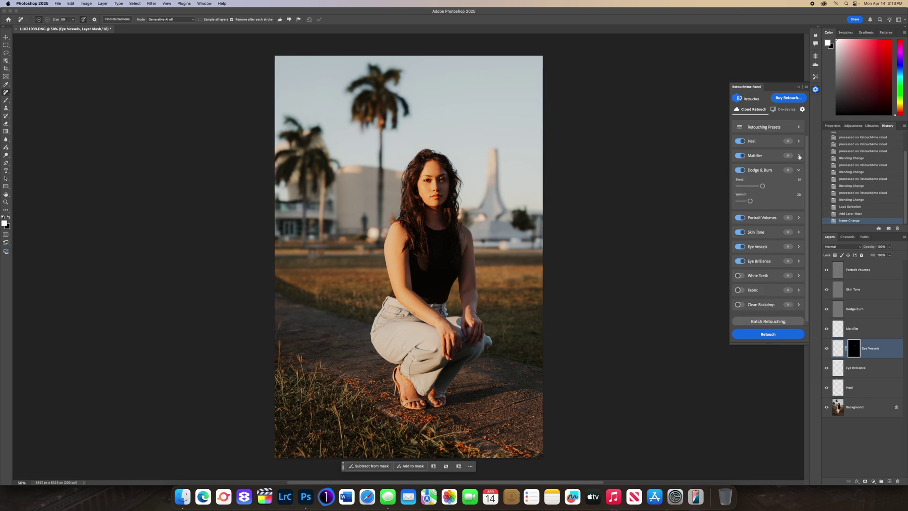
pyautogui.click(798, 156)
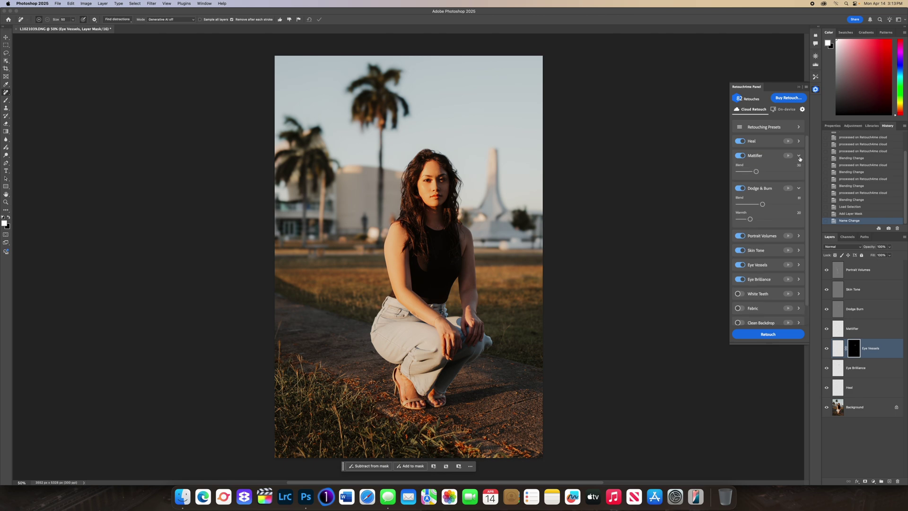
pyautogui.click(798, 156)
pyautogui.click(798, 170)
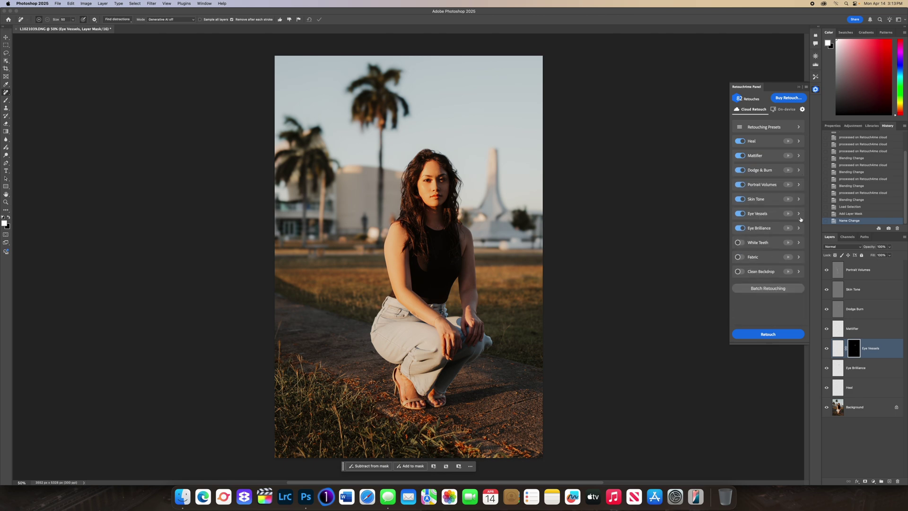
pyautogui.click(798, 200)
pyautogui.click(799, 200)
# Zoom the finished portrait and switch to Full Screen Mode with Menu Bar.
pyautogui.scroll(4, 584, 272)
pyautogui.scroll(-2, 583, 272)
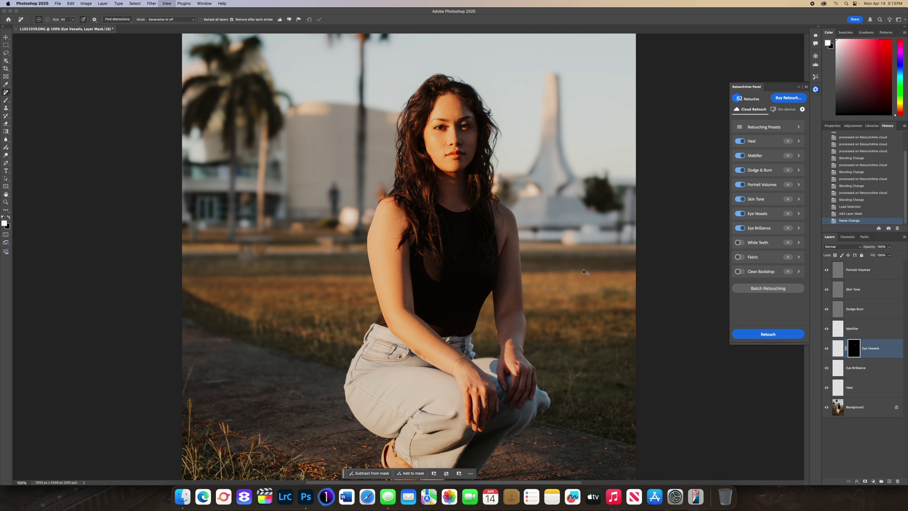
pyautogui.press('f')
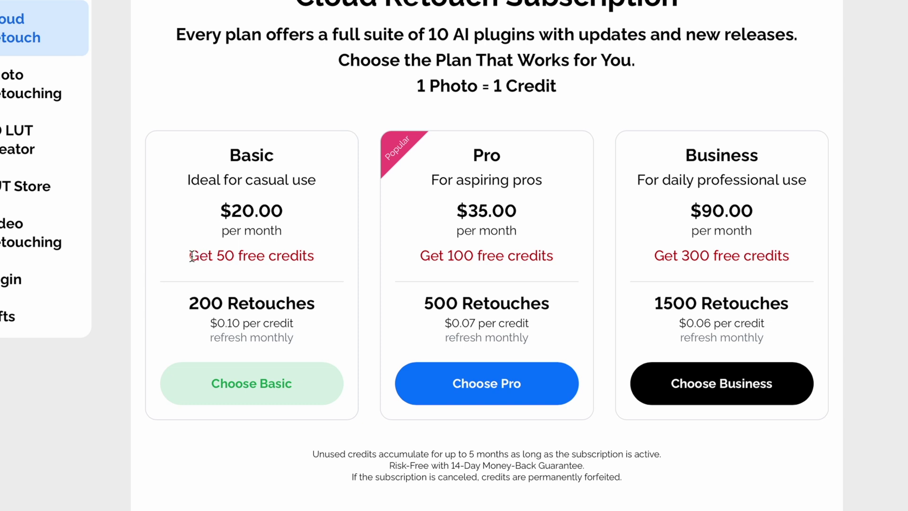
pyautogui.moveTo(190, 255); pyautogui.dragTo(326, 266)
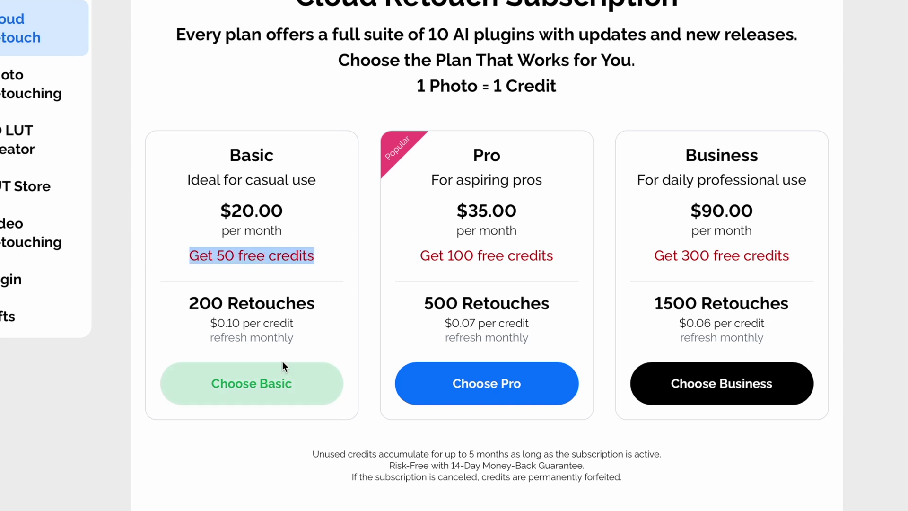
pyautogui.moveTo(193, 302)
pyautogui.mouseDown()
pyautogui.moveTo(258, 303)
pyautogui.moveTo(324, 319)
pyautogui.mouseUp()
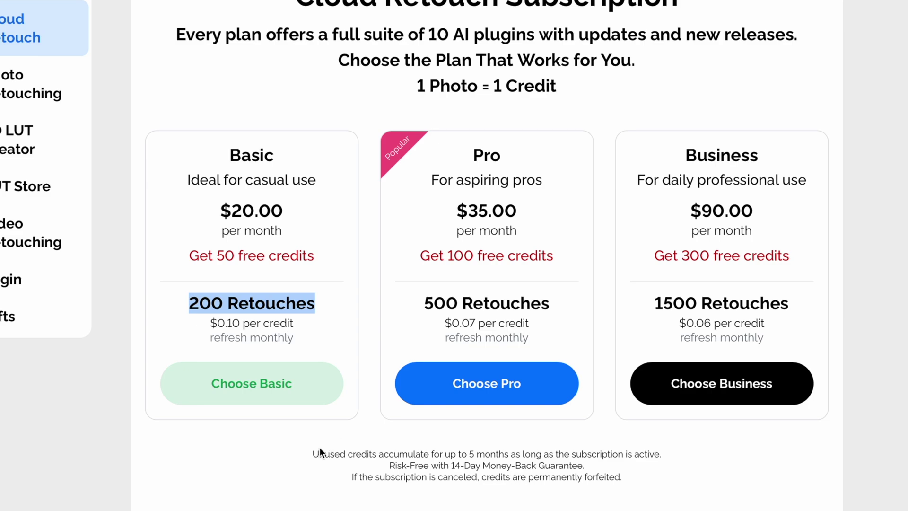
pyautogui.moveTo(320, 452); pyautogui.dragTo(659, 475)
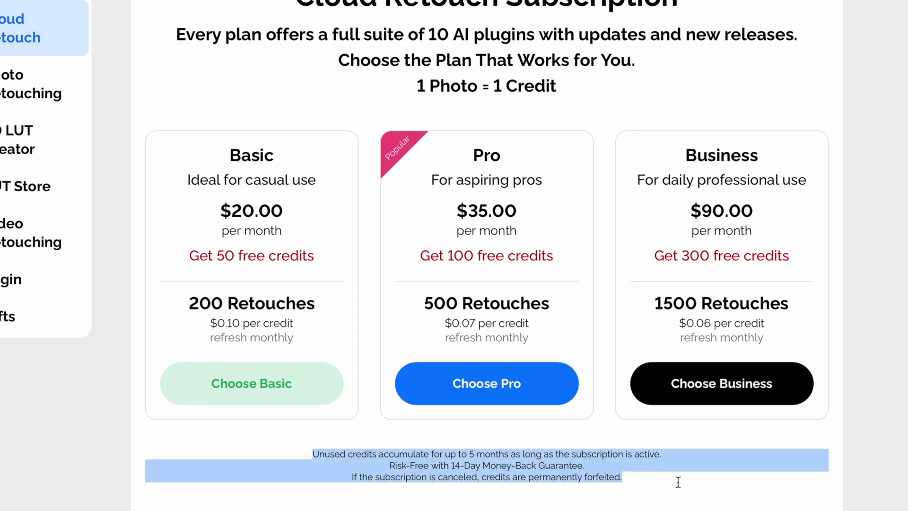